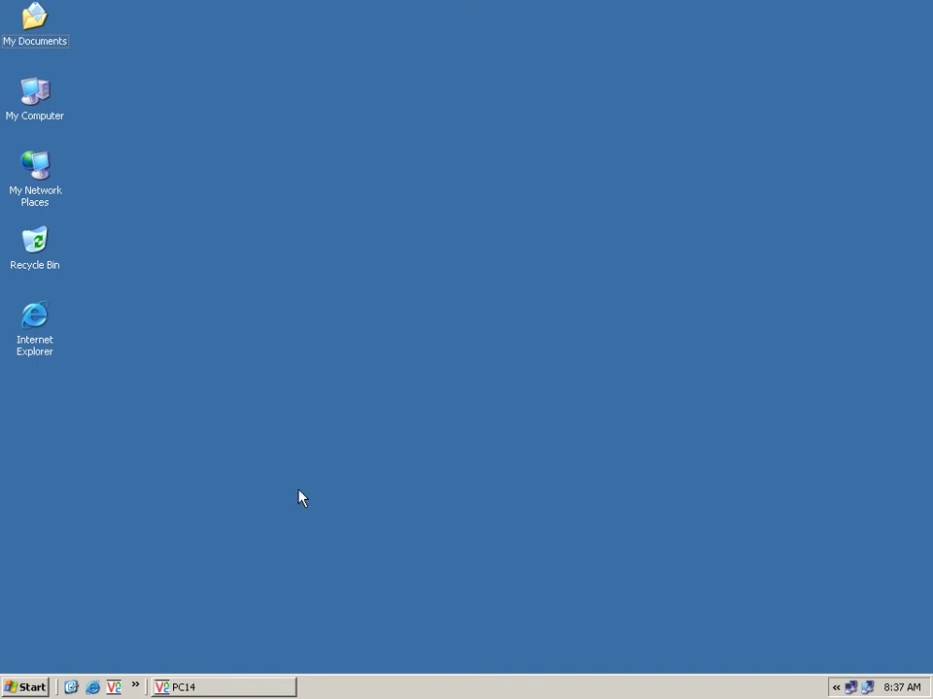
Launch Active Directory Users and Computers from Administrative Tools.
click(29, 686)
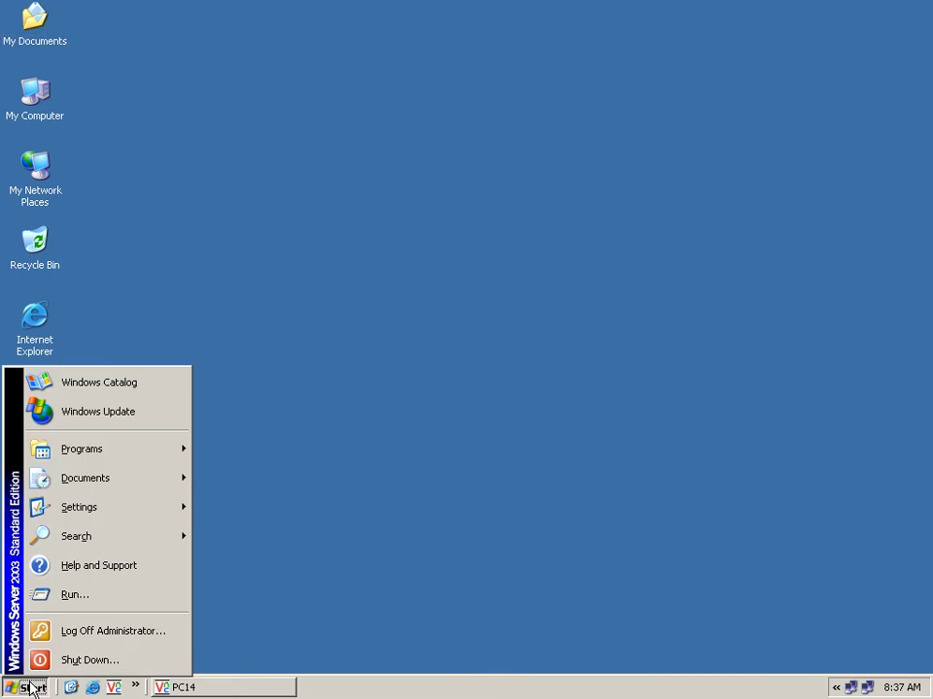
mouse_move(141, 447)
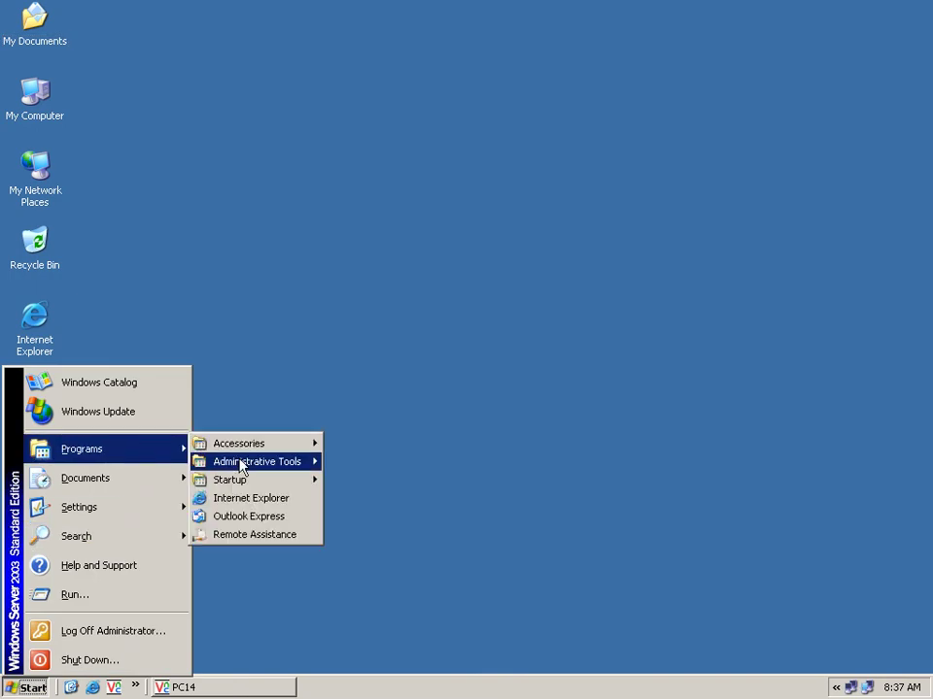
mouse_move(262, 465)
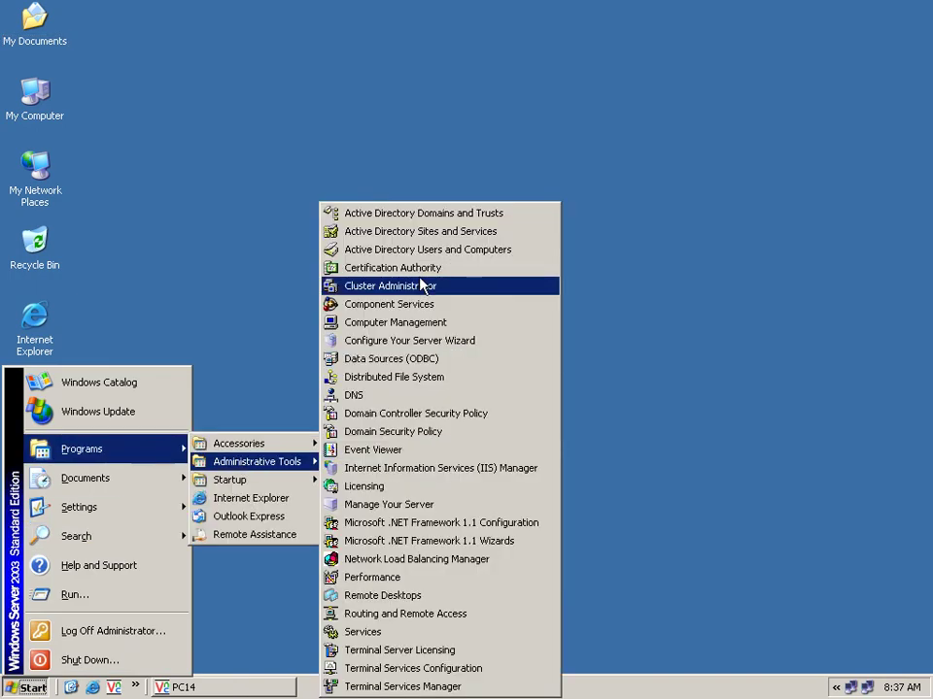
click(468, 251)
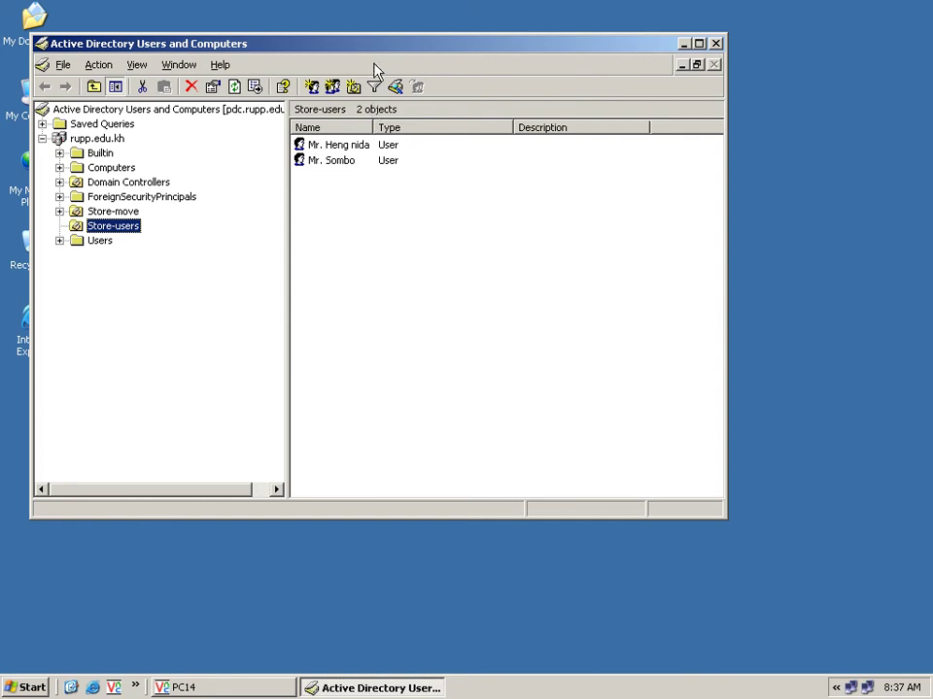
Open an empty New Object - User dialog for rupp.edu.kh/Store-users.
drag(378, 50, 474, 66)
click(467, 221)
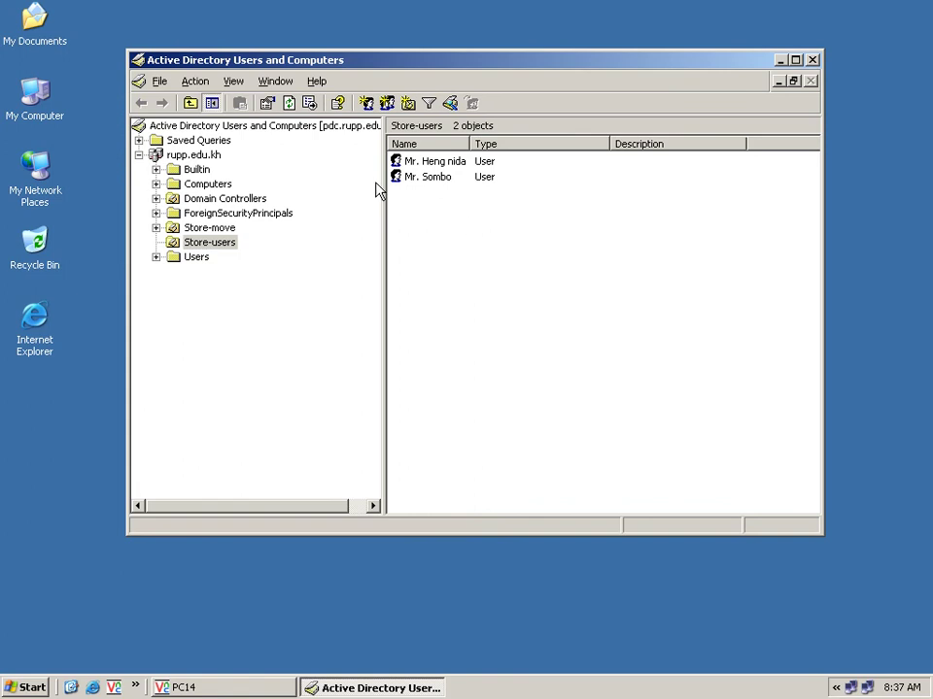
click(367, 103)
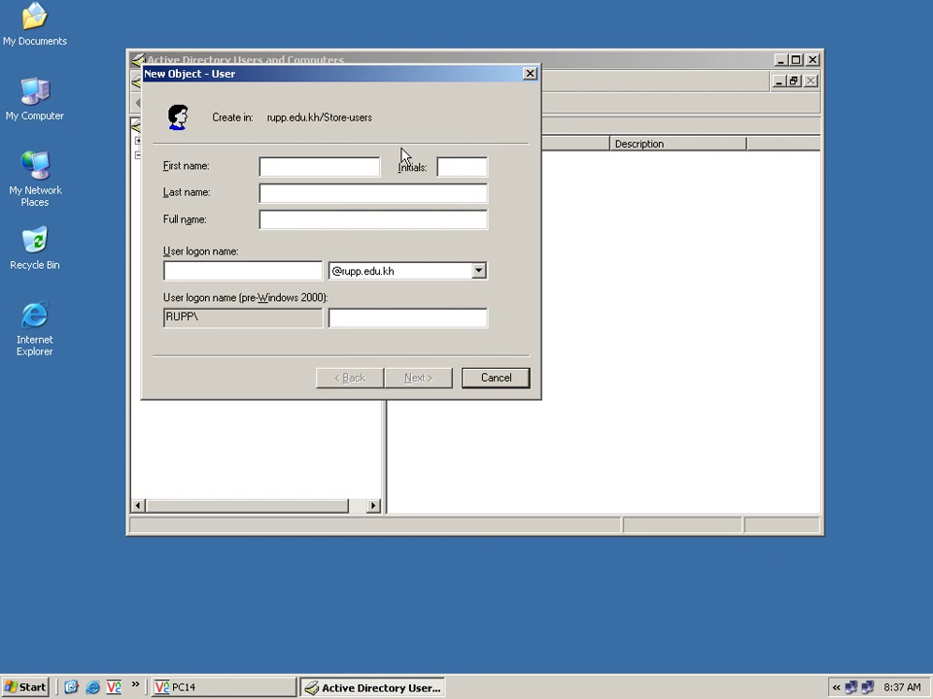
Enter the new user's first name and logon name, then continue to the password page.
text(Mr. Long)
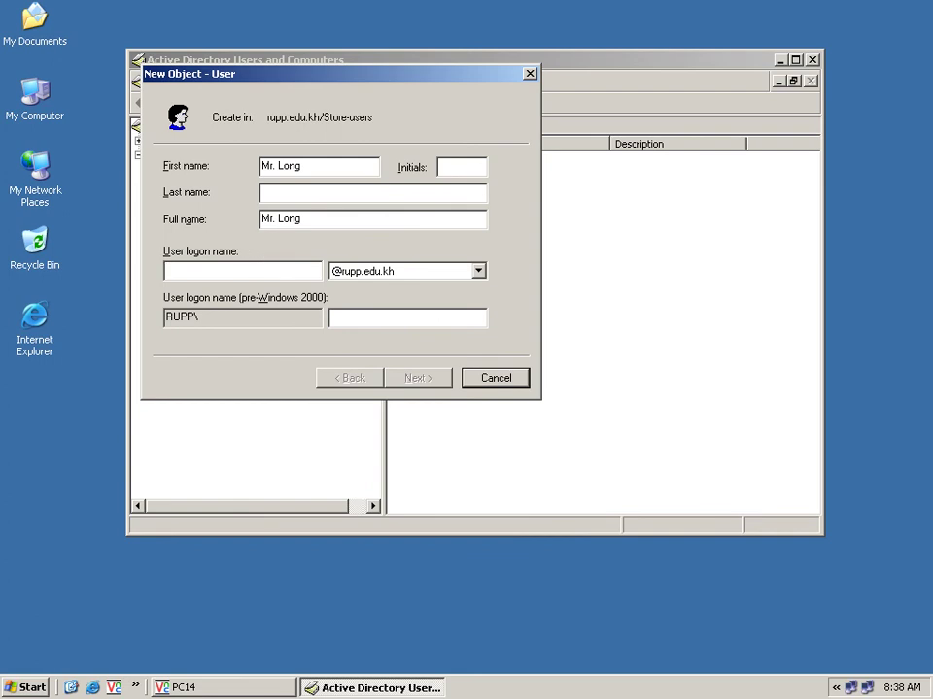
text(long)
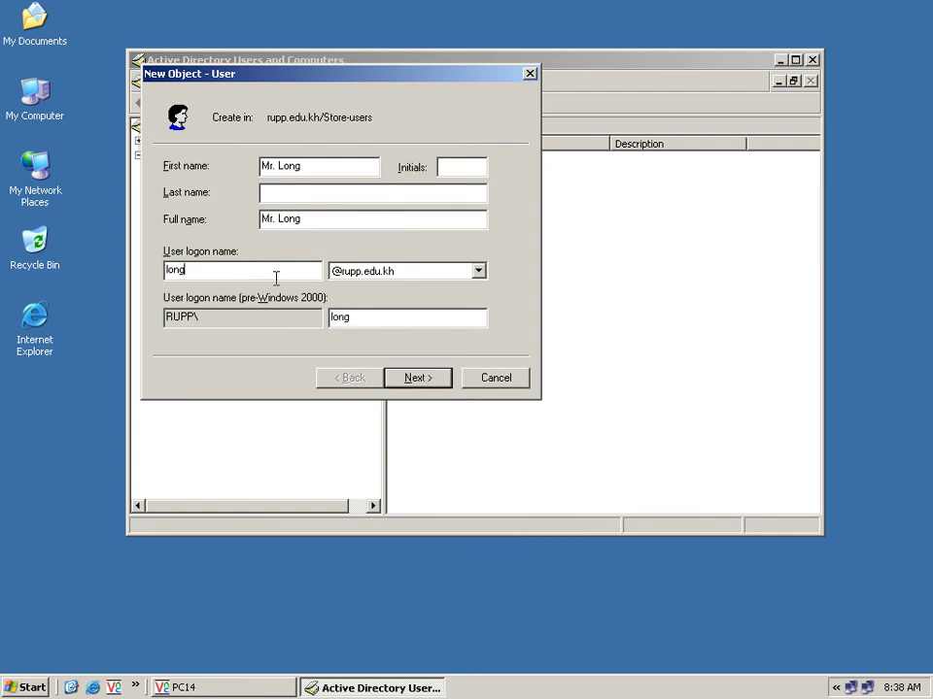
click(418, 378)
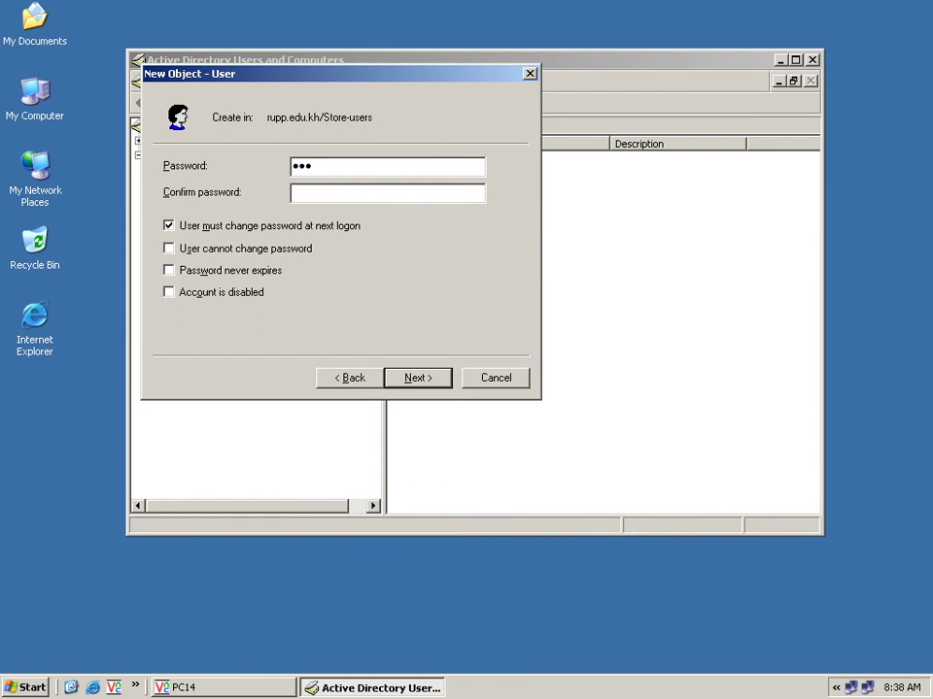
Make the password never expire and not user-changeable, then finish creating the account.
click(325, 228)
click(282, 251)
click(271, 277)
click(444, 390)
click(443, 386)
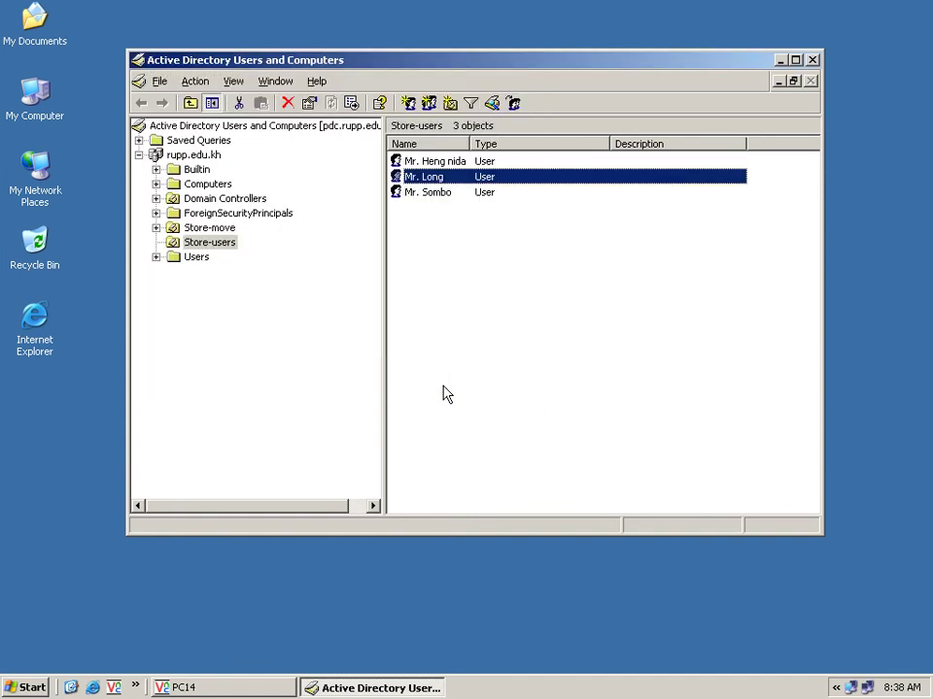
click(458, 323)
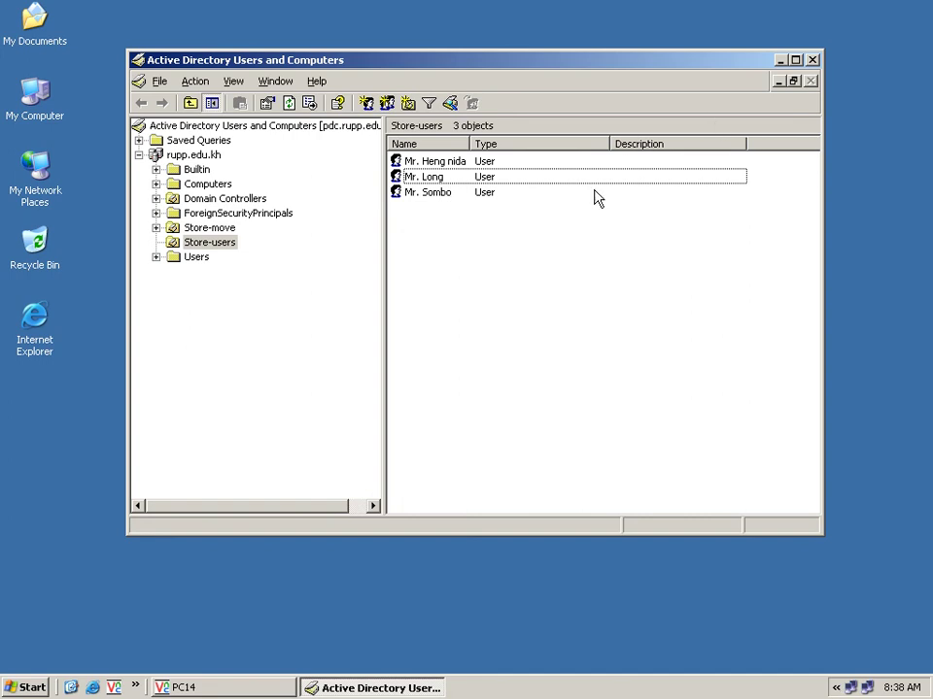
click(439, 201)
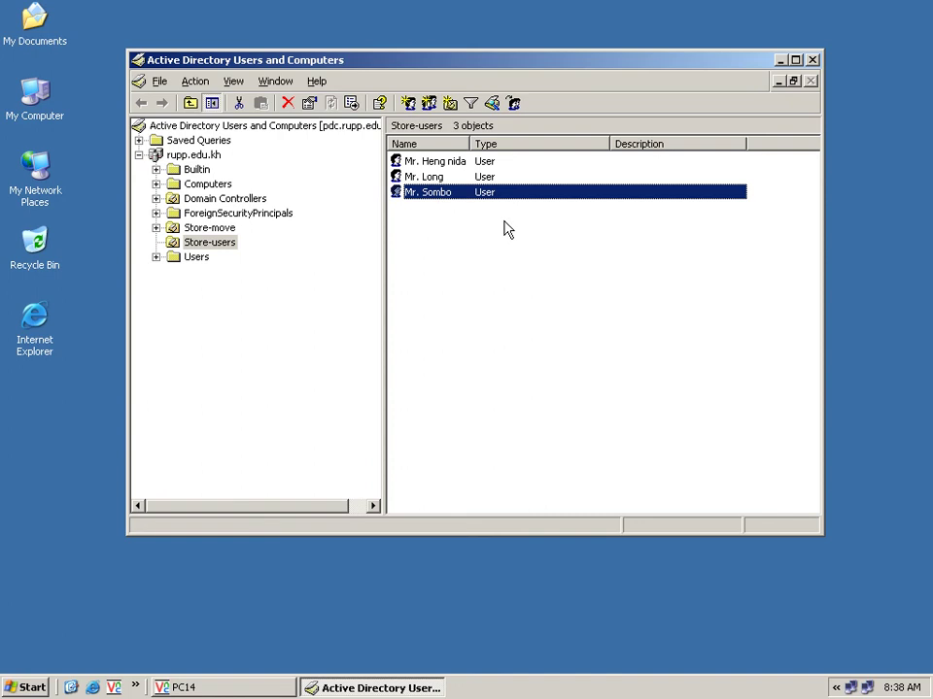
click(581, 198)
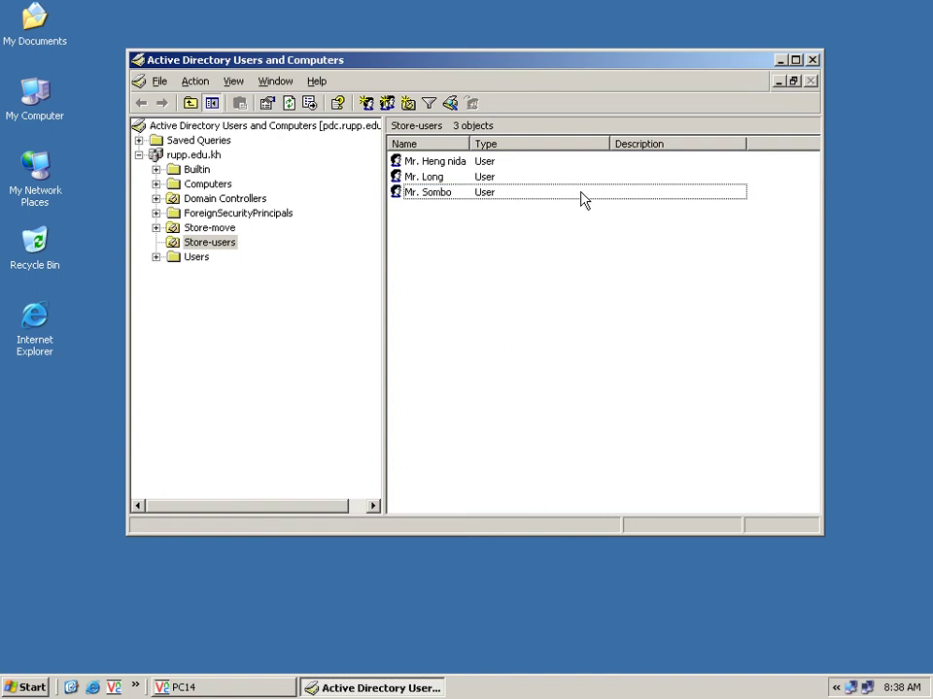
Close ADUC and open D:\Store-profile in Windows Explorer.
click(813, 60)
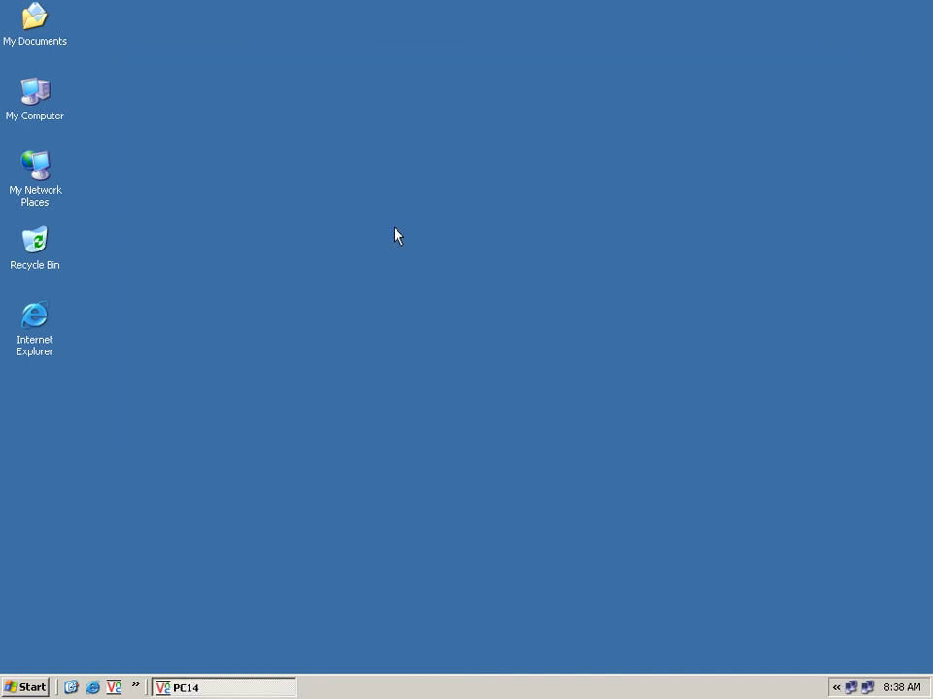
right_click(54, 118)
click(139, 148)
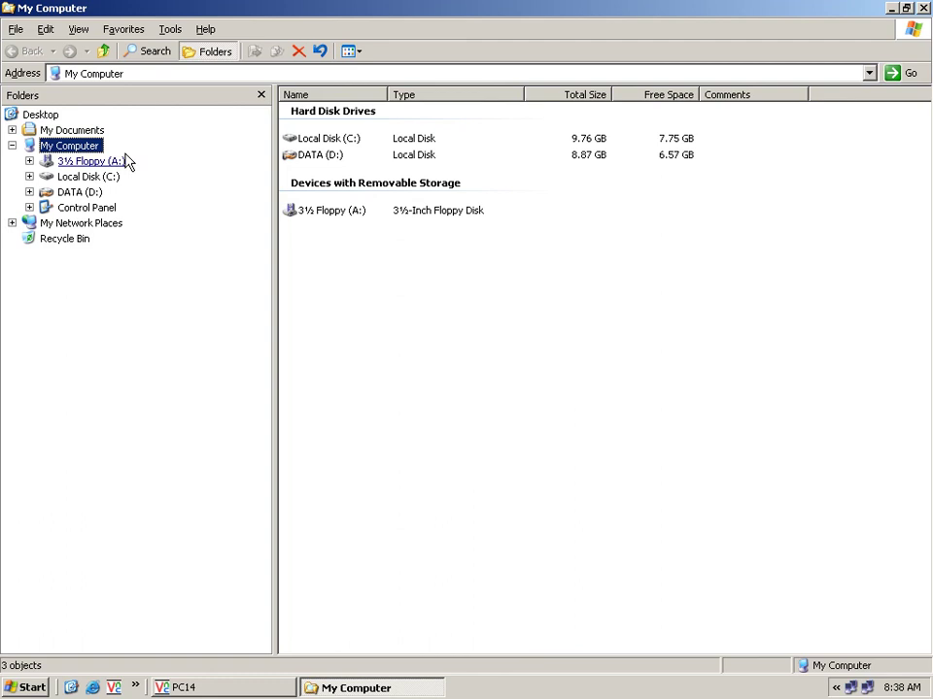
click(83, 191)
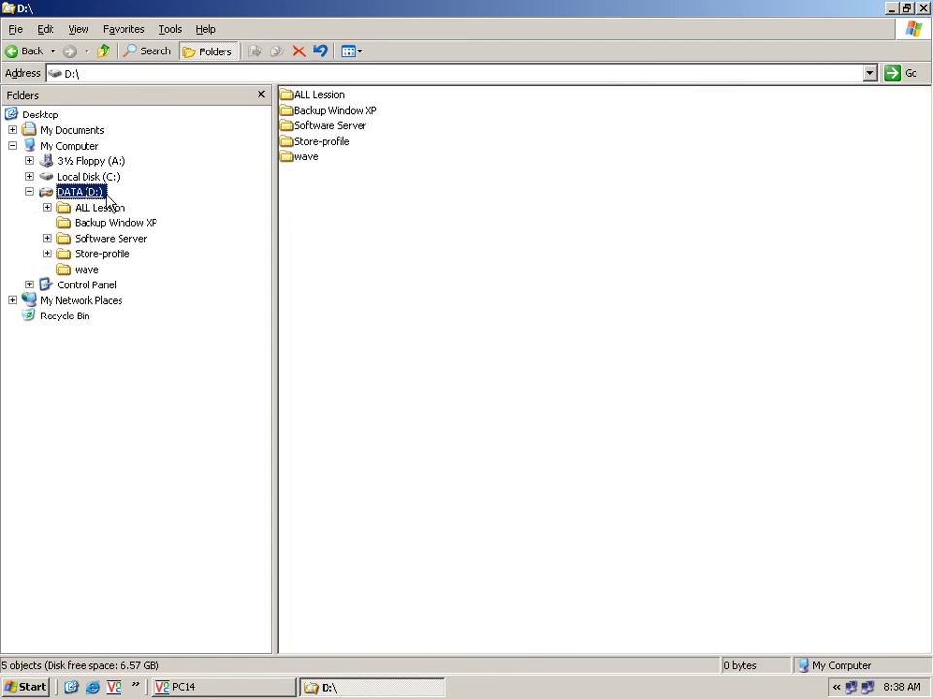
click(102, 254)
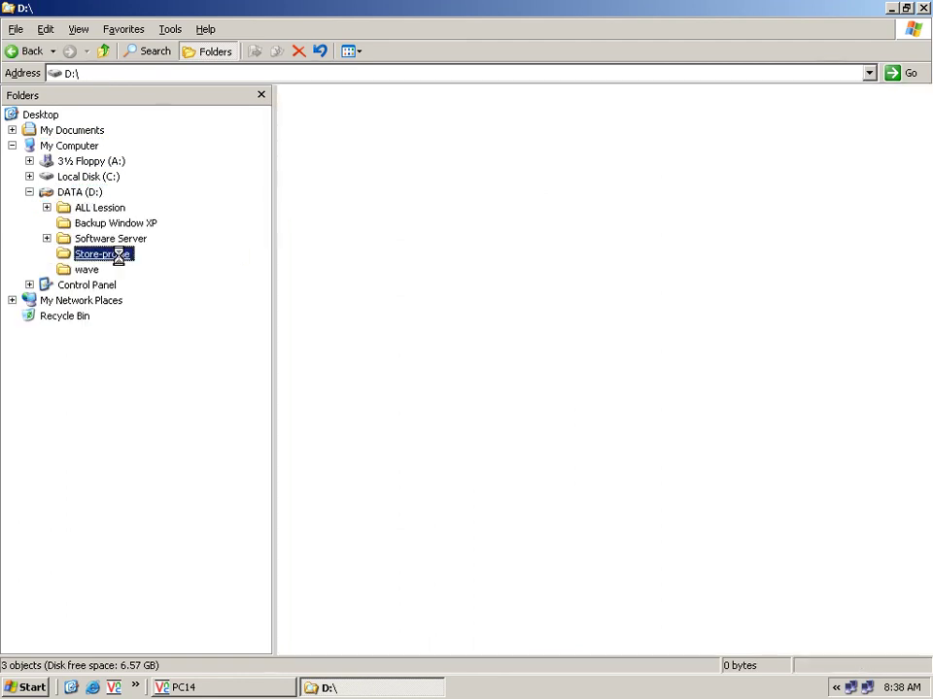
Create a new folder named Long in D:\Store-profile.
right_click(439, 312)
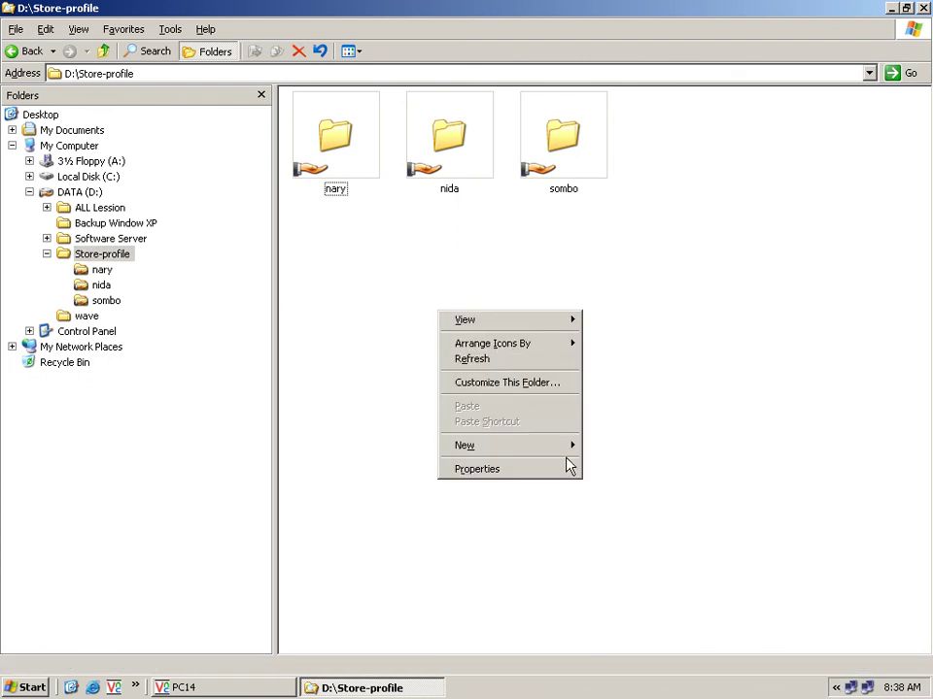
mouse_move(569, 447)
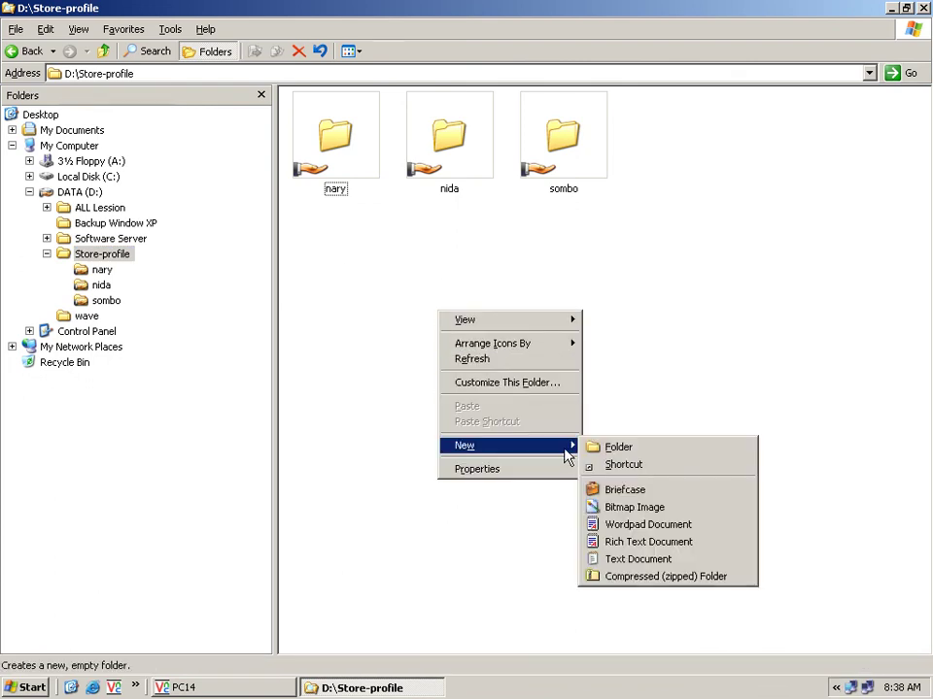
click(618, 447)
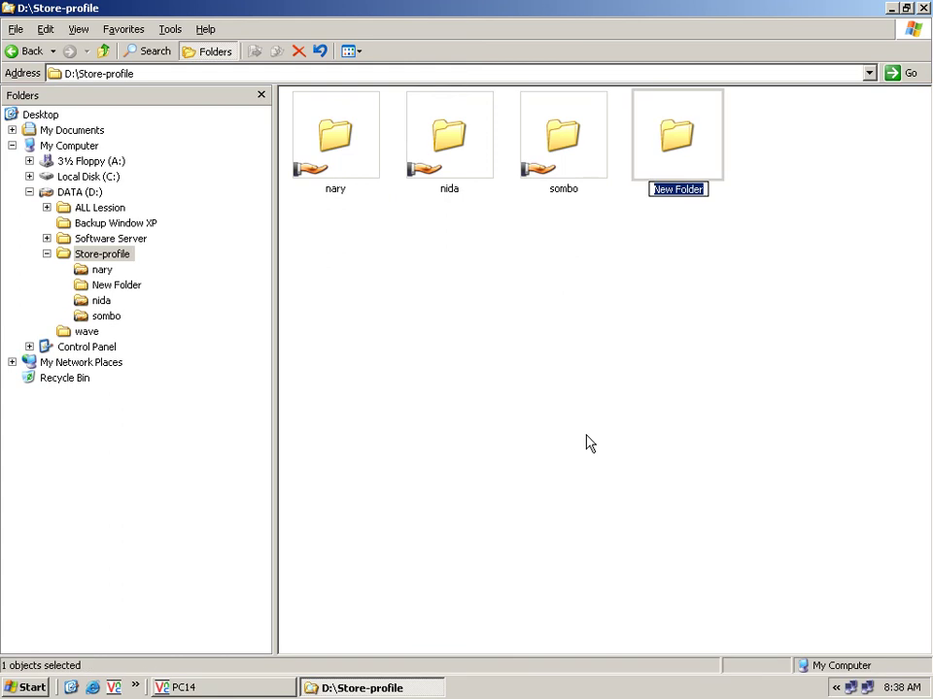
text(Long)
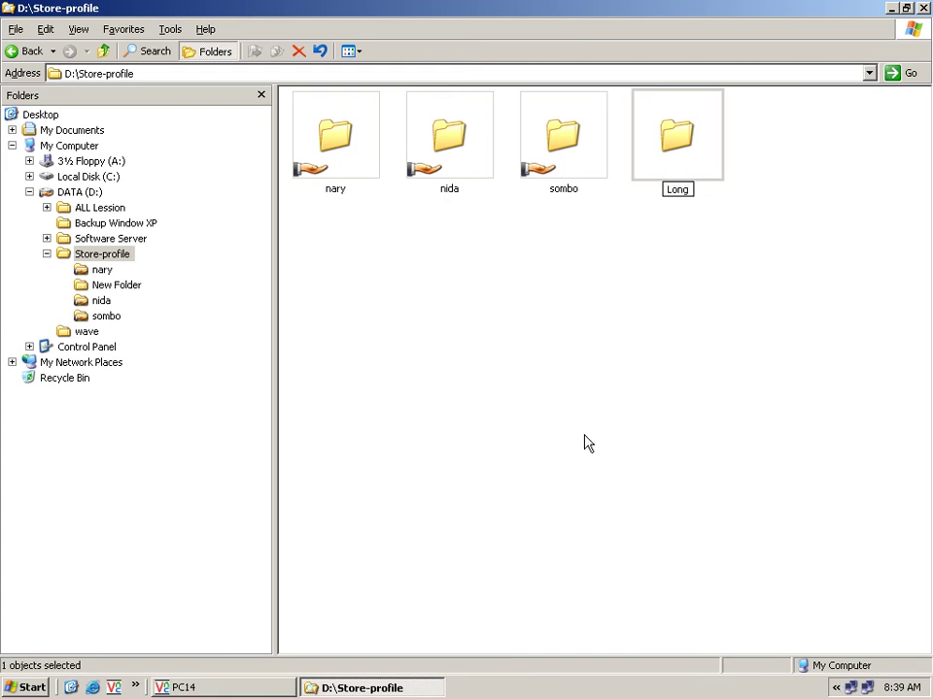
key(Return)
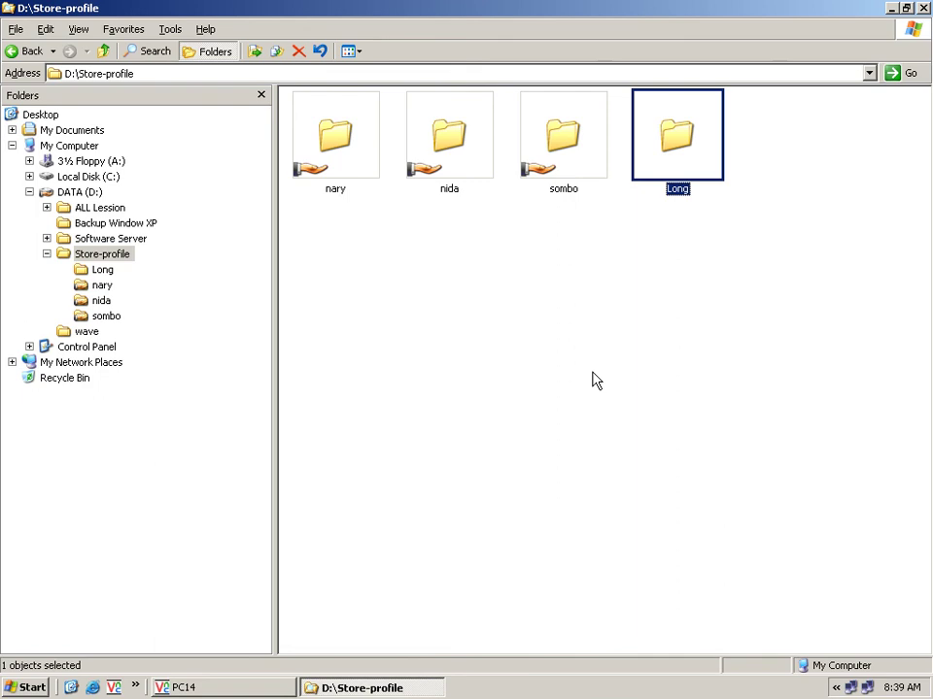
Turn on network sharing for the Long folder and open its share permissions.
right_click(674, 162)
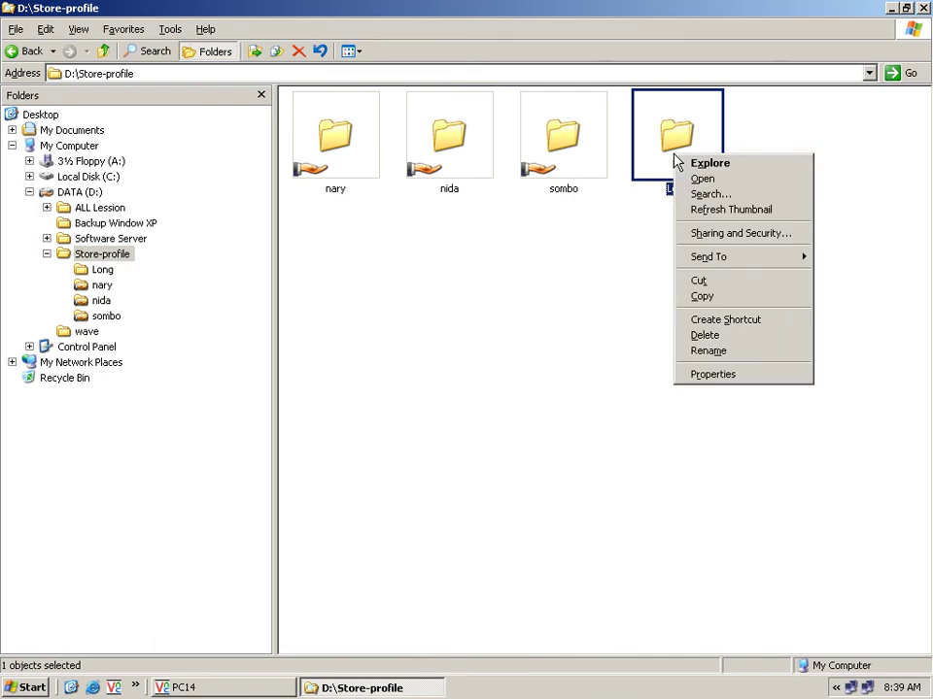
click(707, 234)
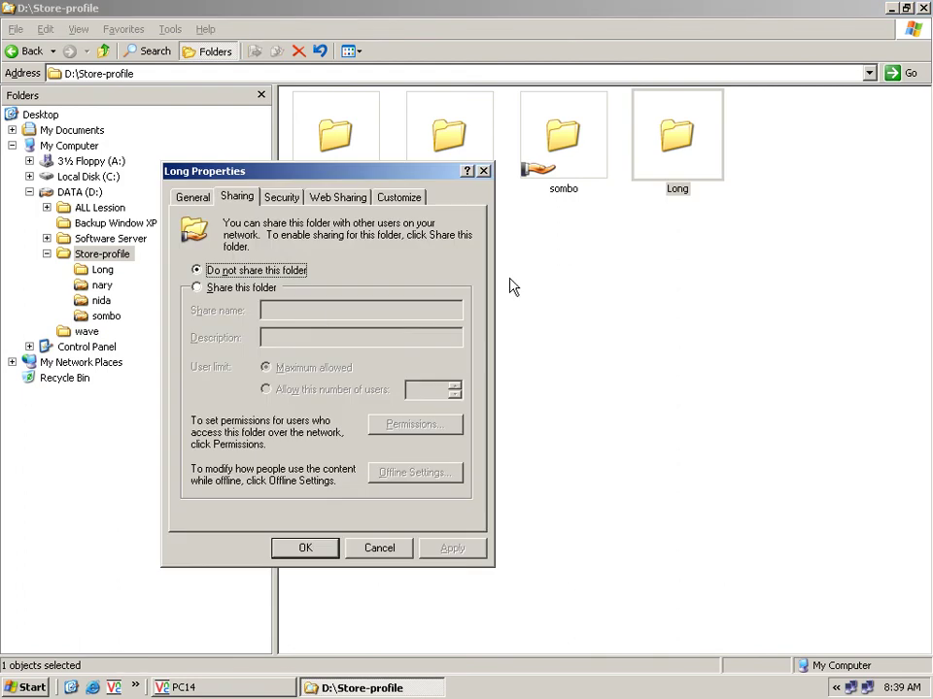
click(240, 290)
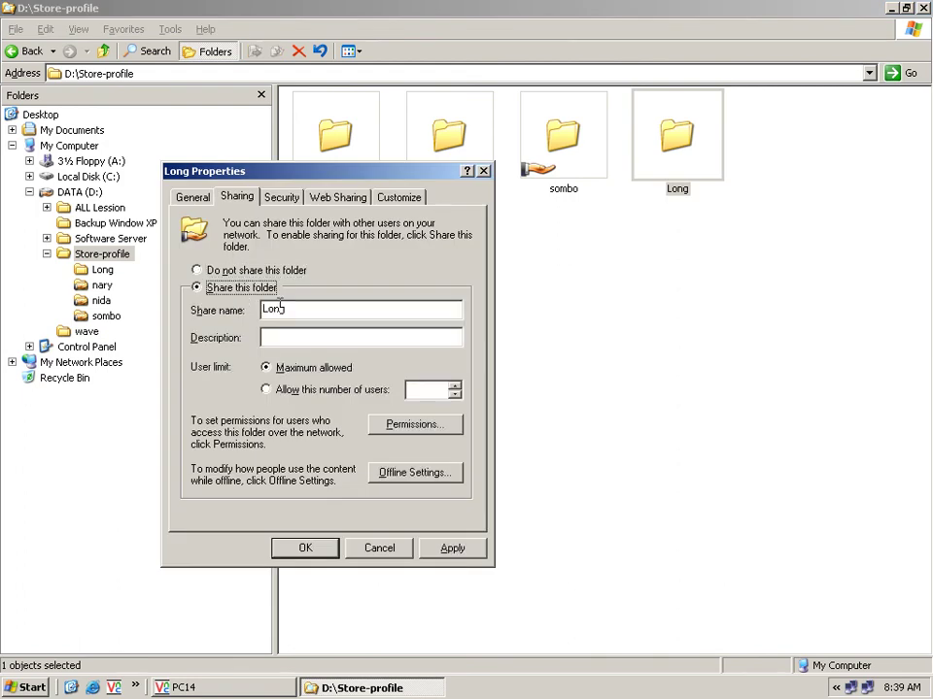
click(437, 427)
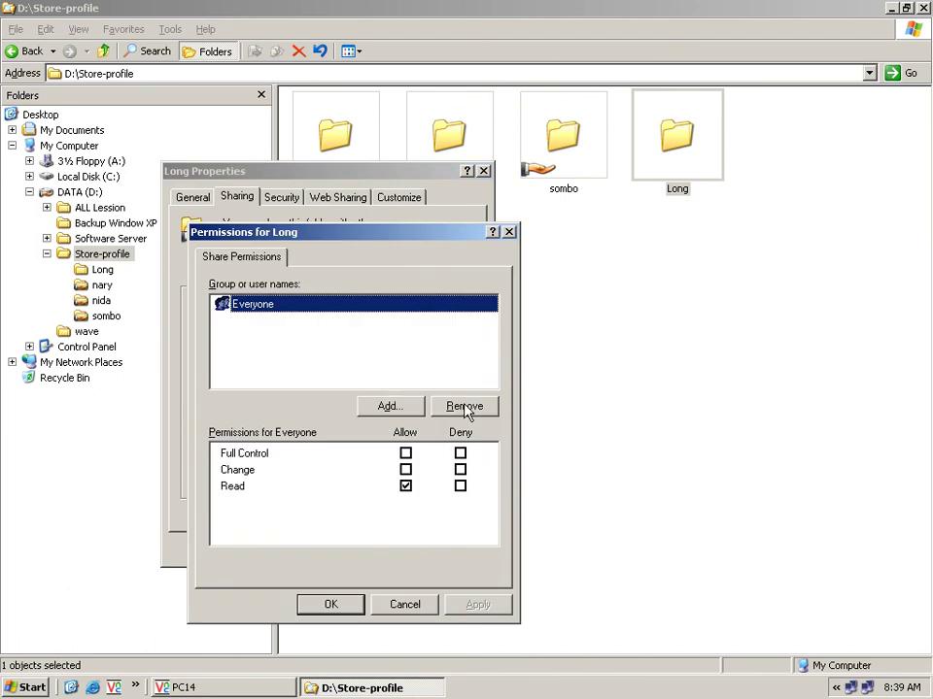
Replace Everyone in the share permissions with the new user account.
click(466, 408)
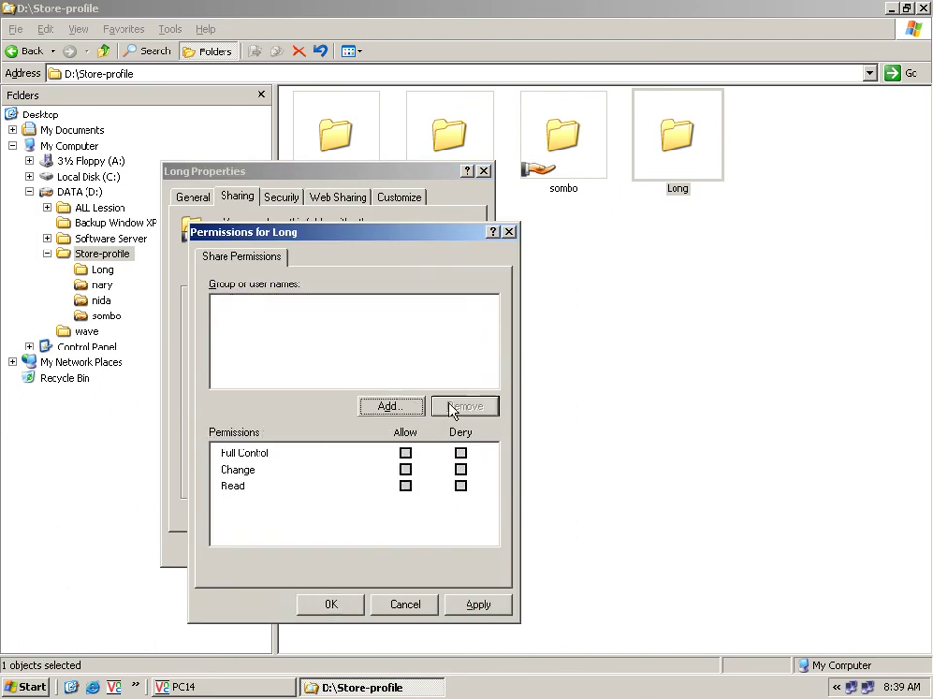
click(390, 406)
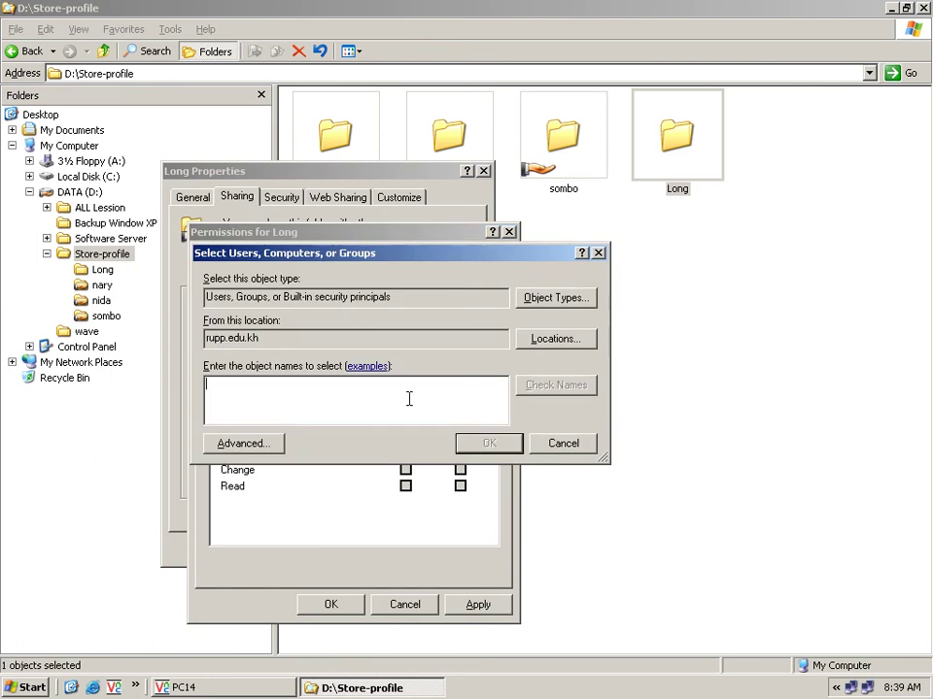
text(c)
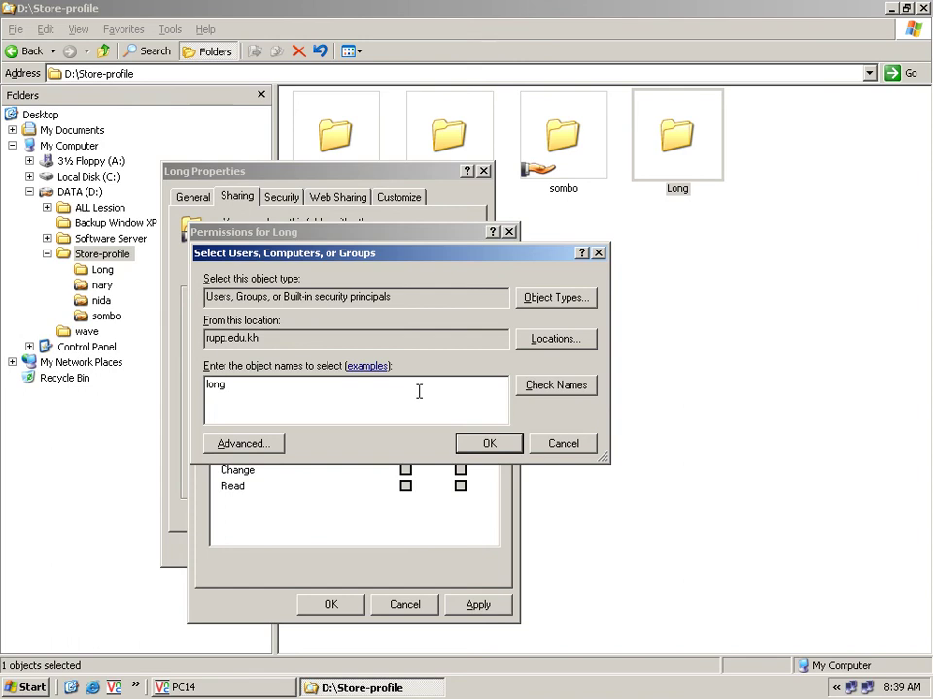
click(537, 386)
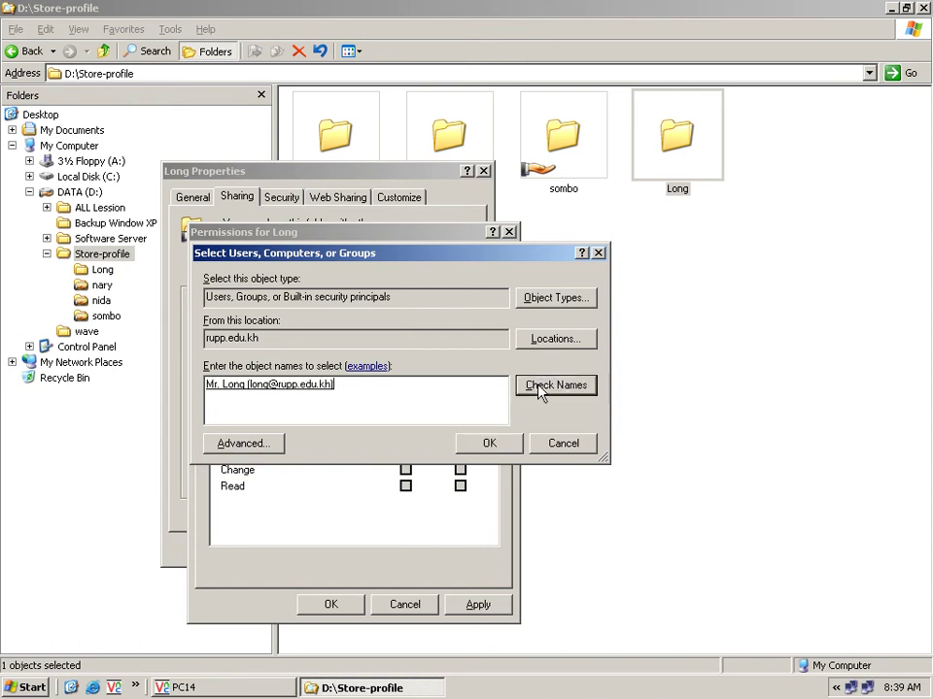
click(490, 445)
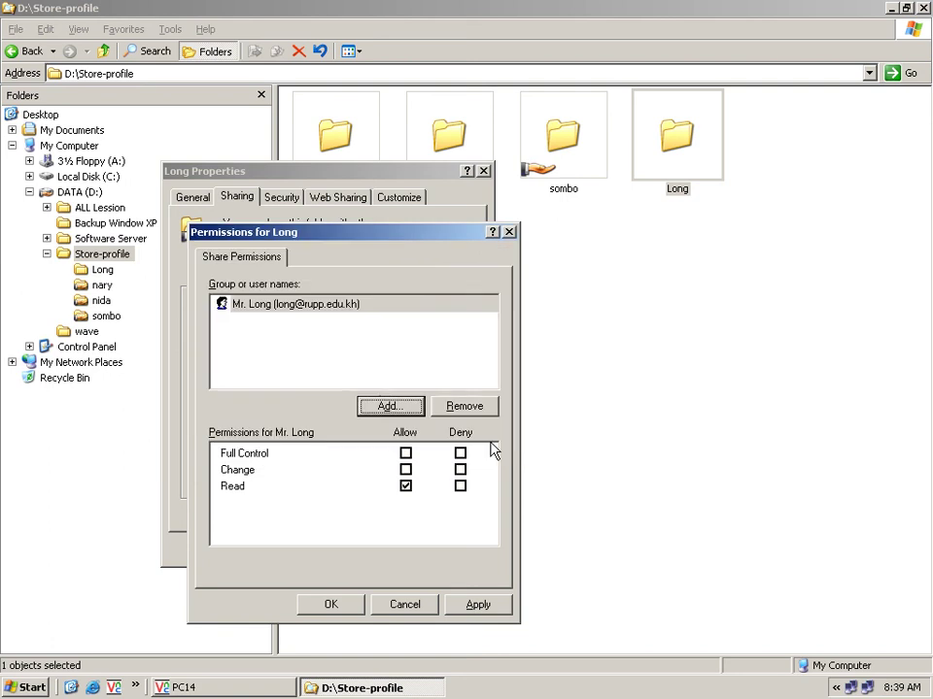
Grant the user Full Control on the share and apply the settings.
click(406, 454)
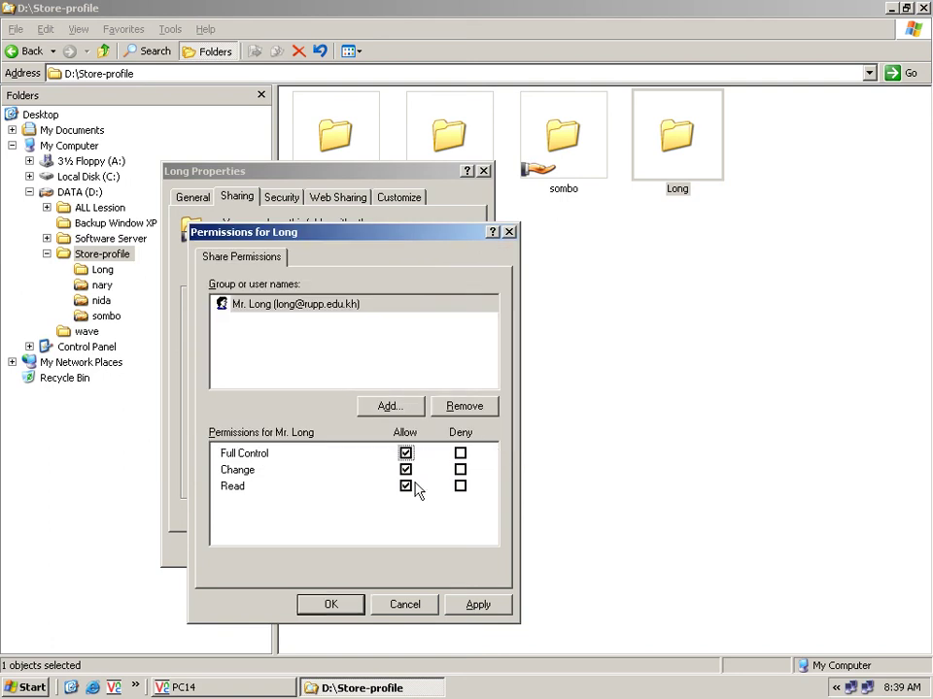
click(492, 606)
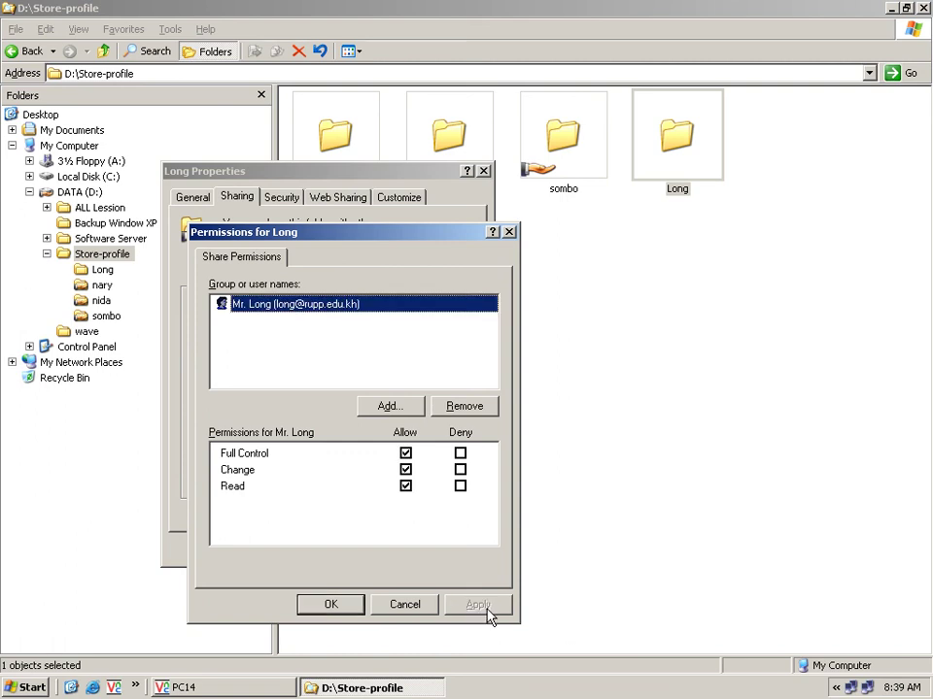
click(352, 608)
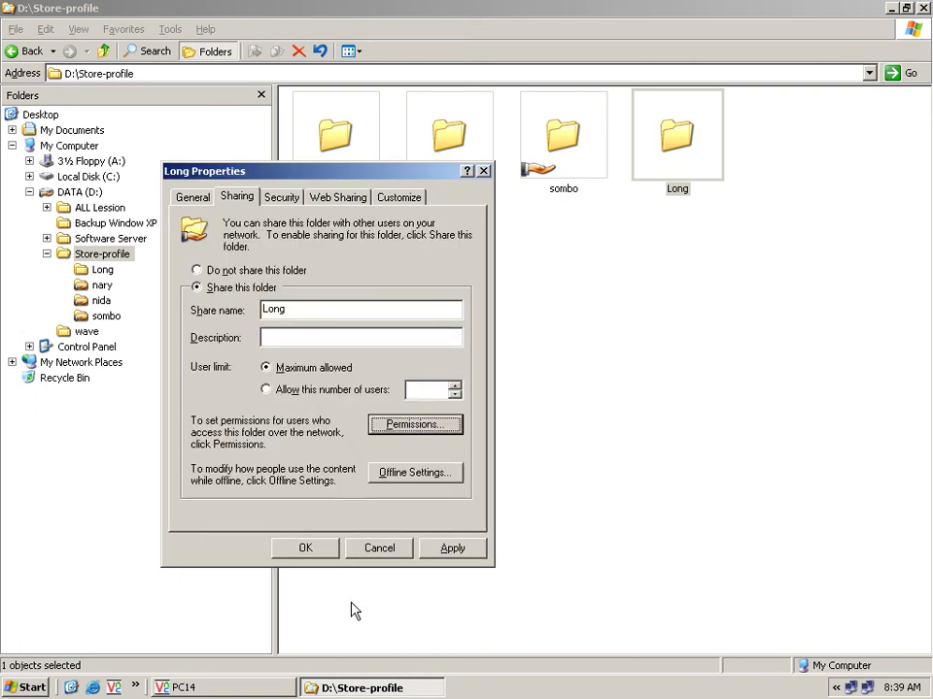
click(439, 554)
click(320, 555)
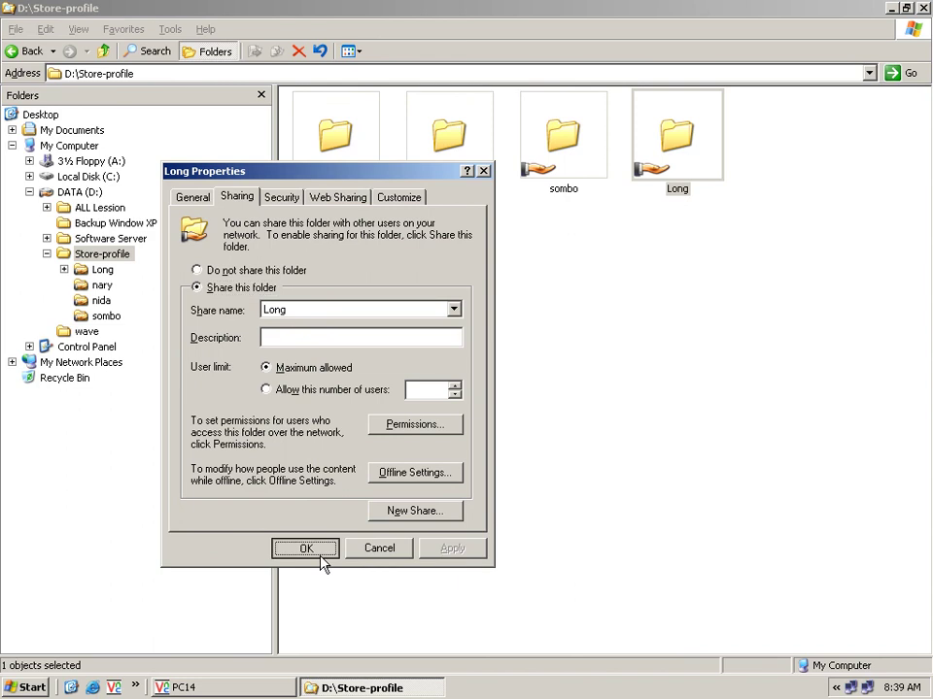
Deselect the shared folder and switch to the PC14 VNC desktop.
click(678, 240)
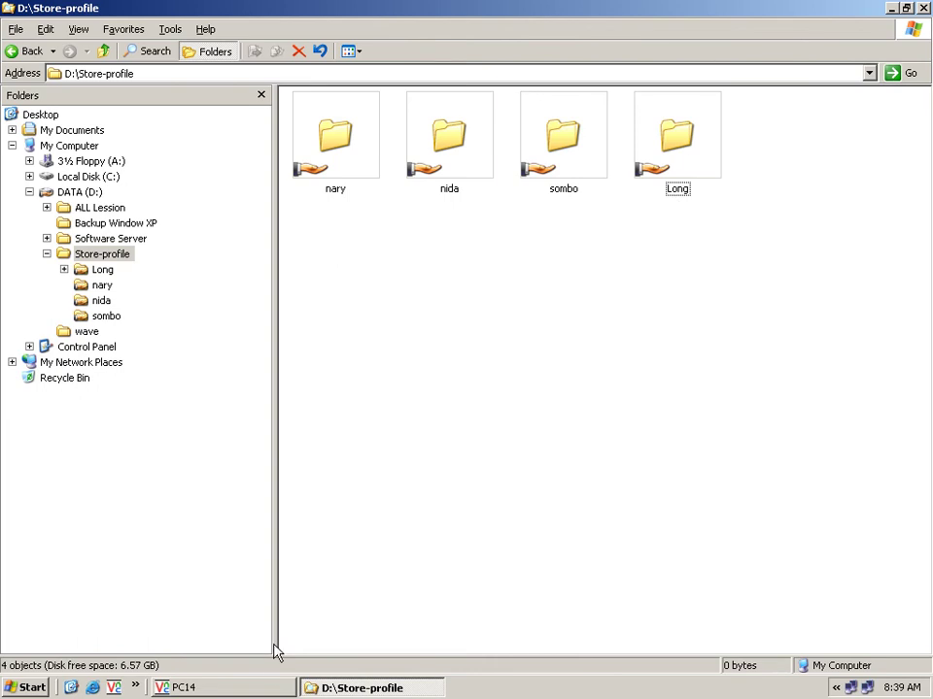
click(274, 687)
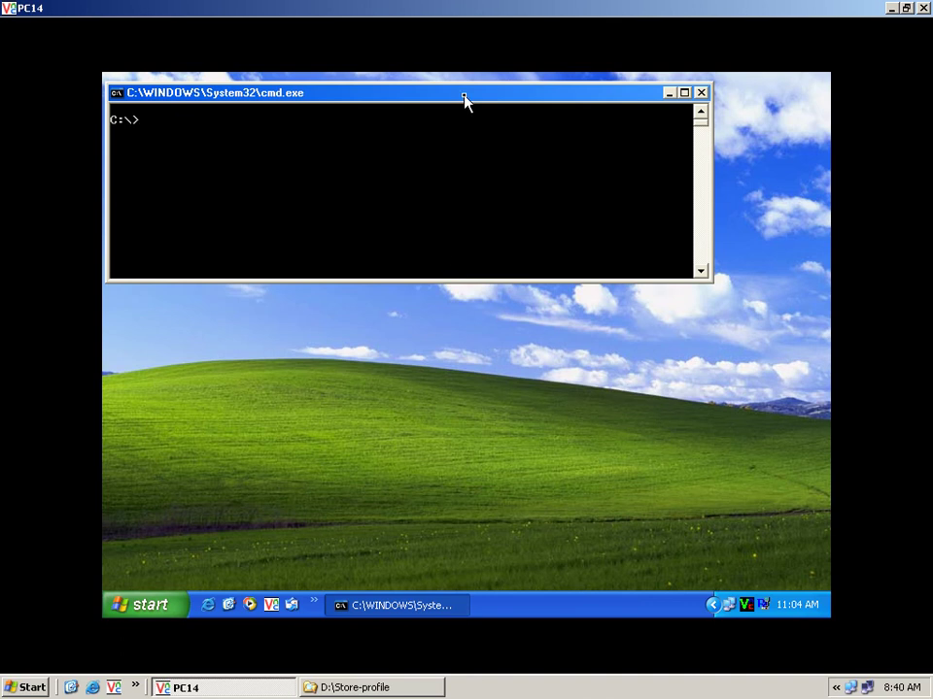
Close the command prompt on PC14 and open Explorer from the Start button.
drag(463, 97, 507, 141)
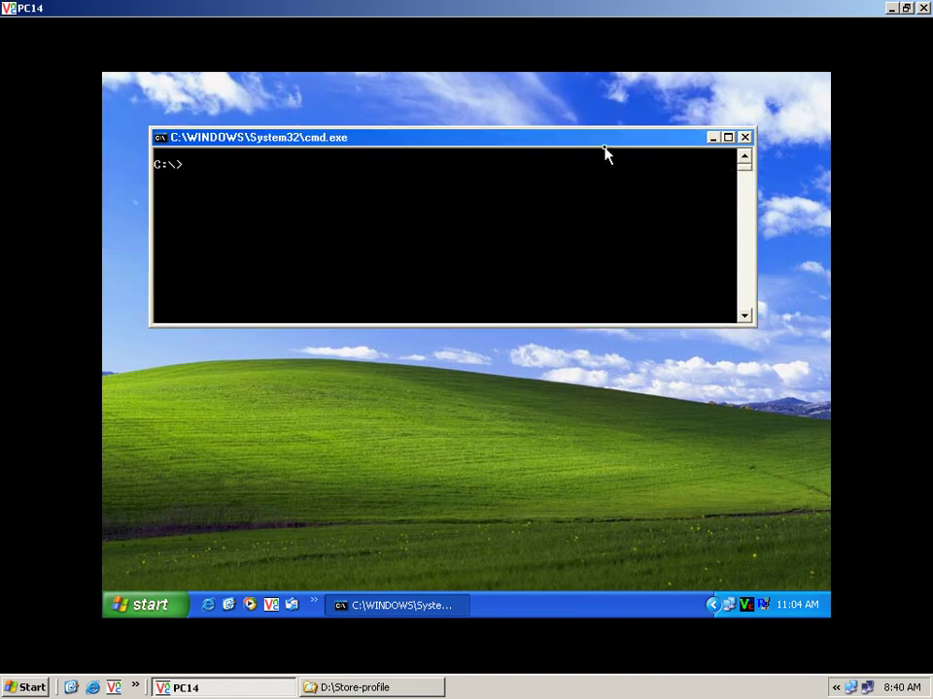
click(746, 138)
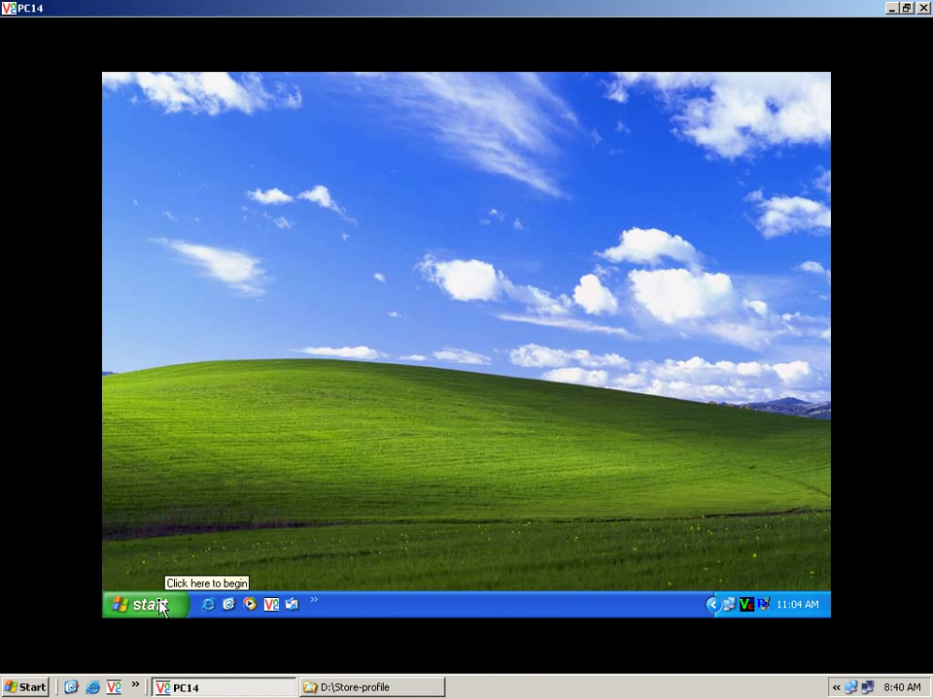
key(super)
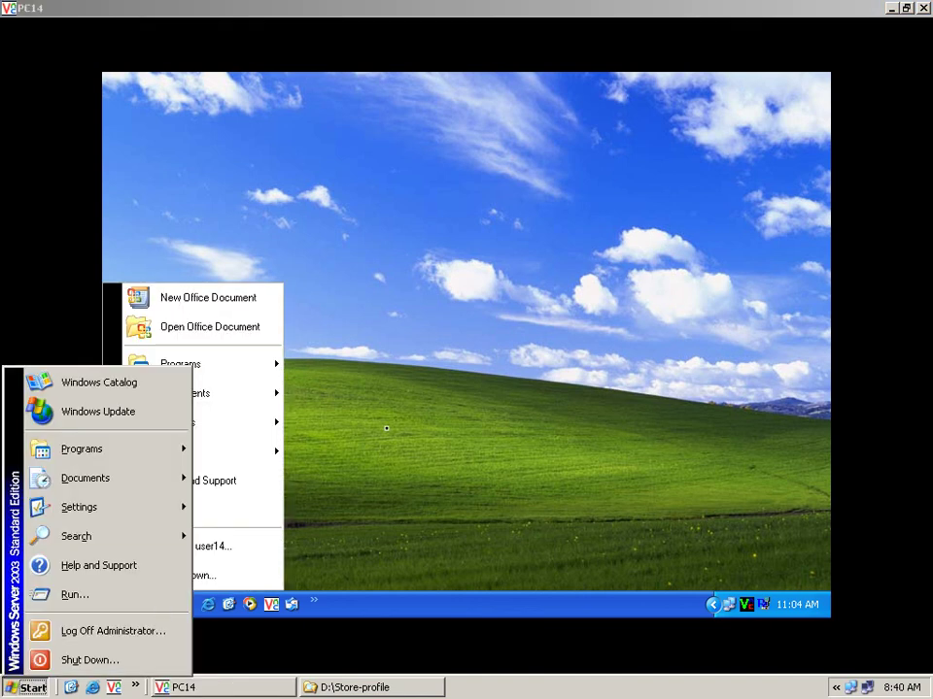
click(275, 529)
right_click(133, 602)
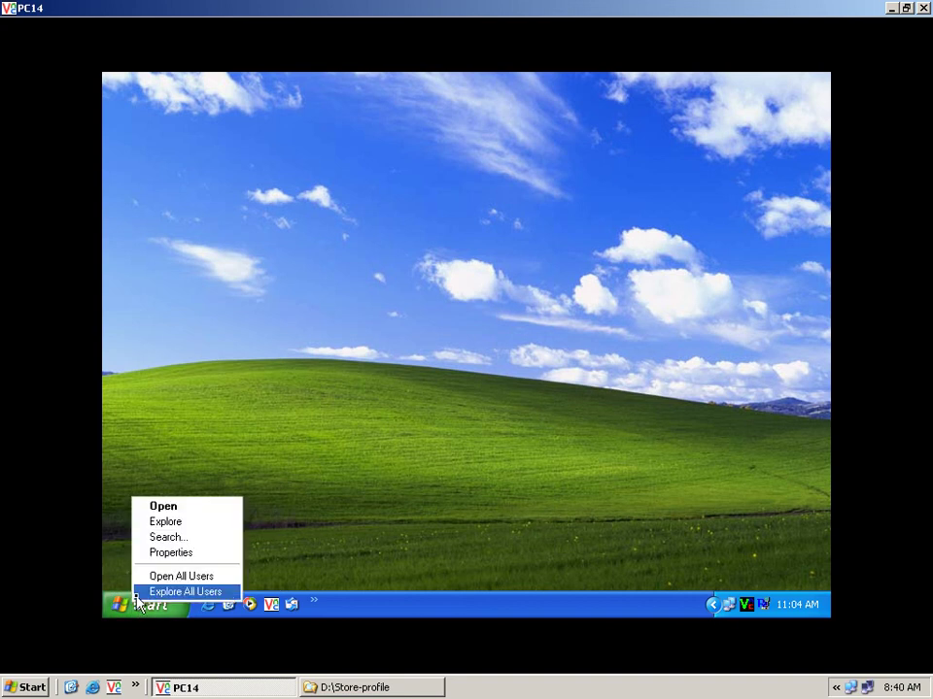
click(162, 523)
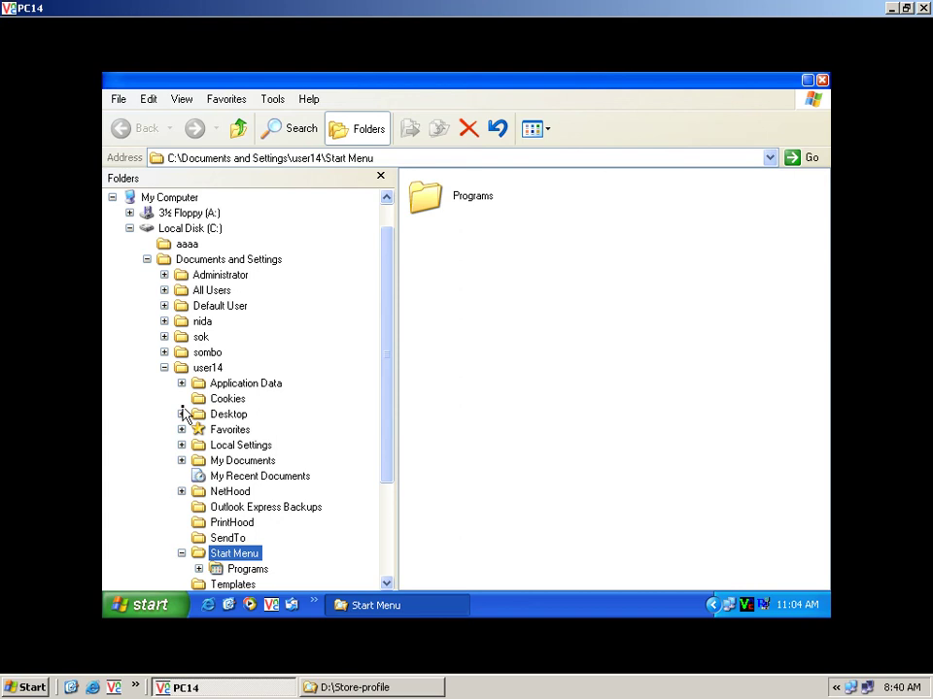
Collapse the folder tree and show My Computer's drives.
click(164, 368)
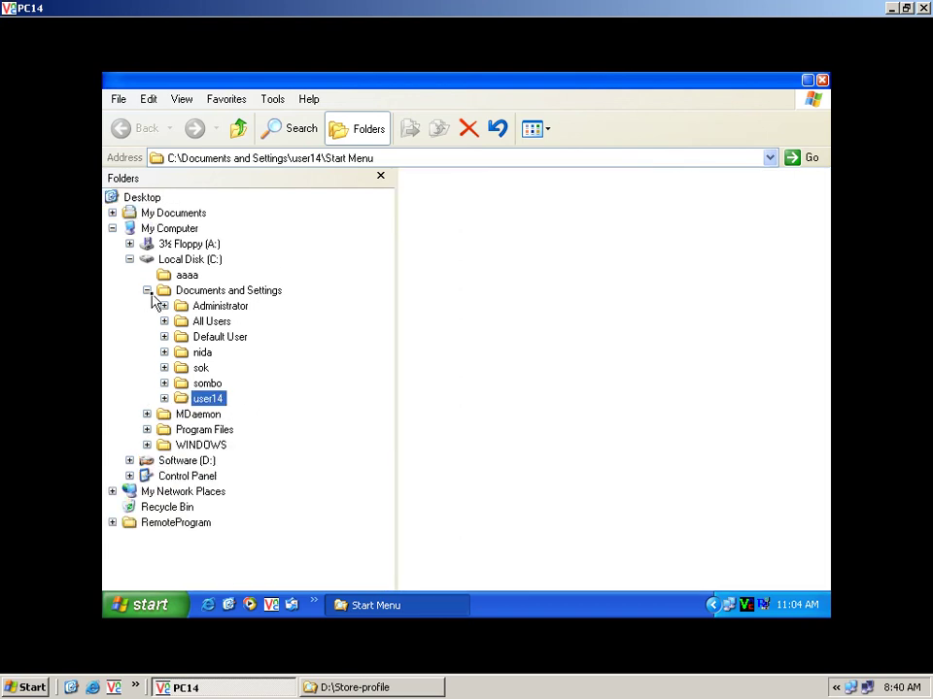
click(147, 291)
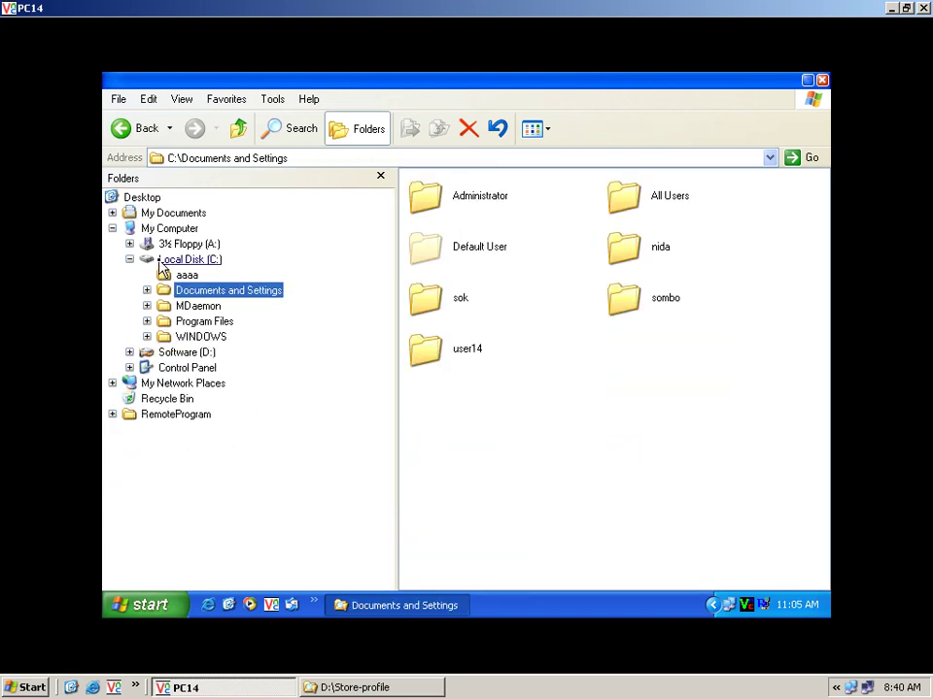
click(161, 261)
click(129, 259)
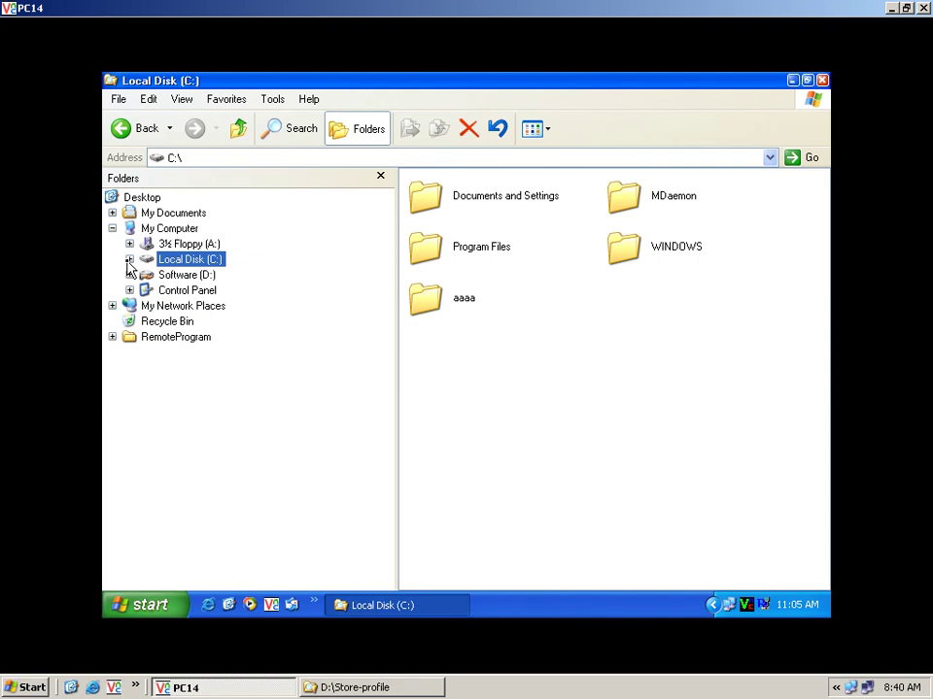
click(182, 229)
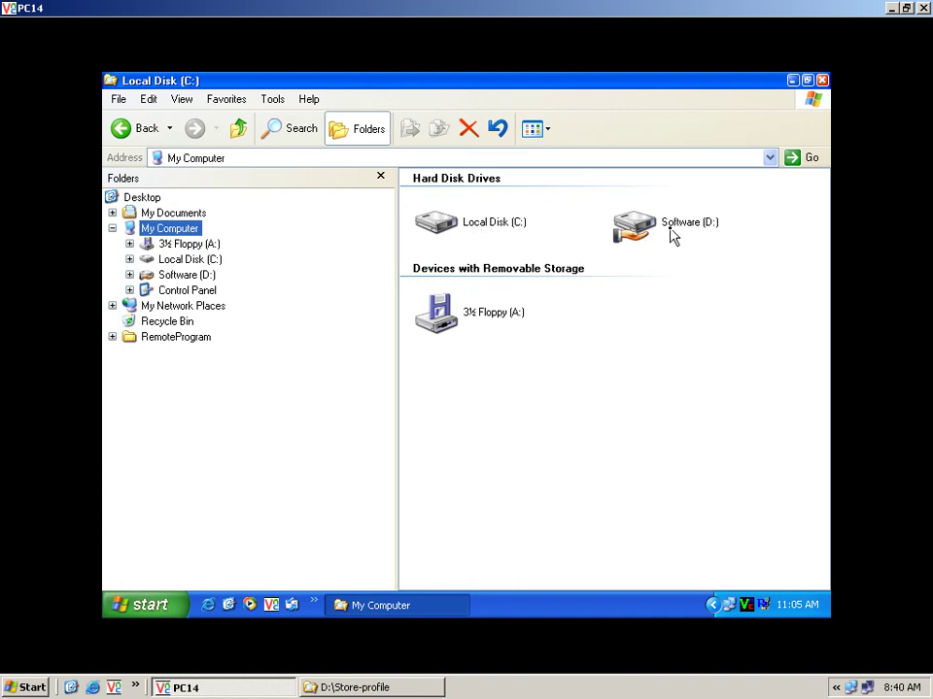
mouse_move(670, 235)
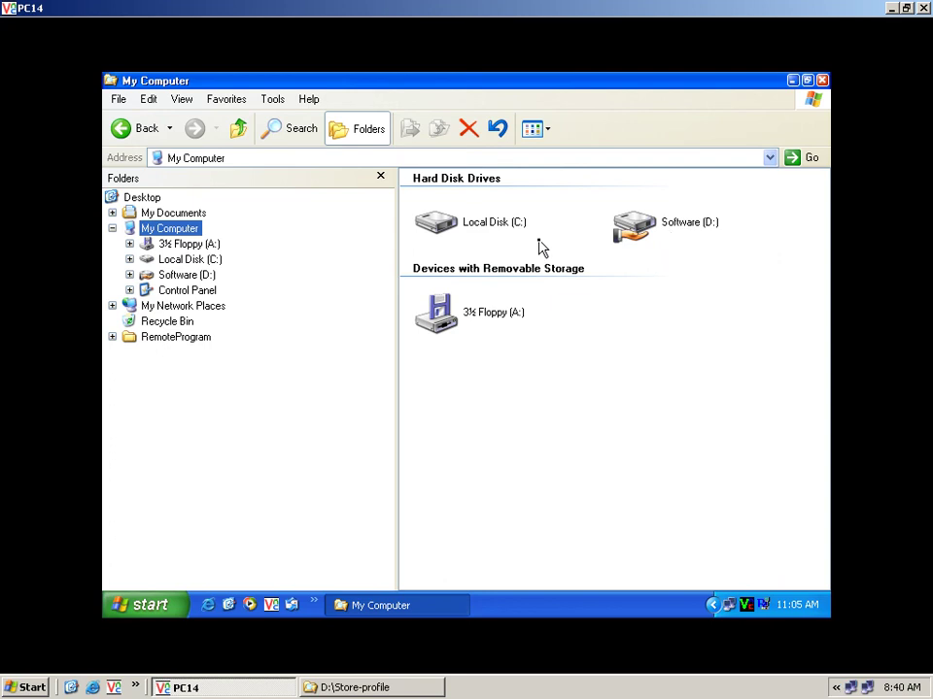
Open Map Network Drive and choose M: as the drive letter.
click(281, 105)
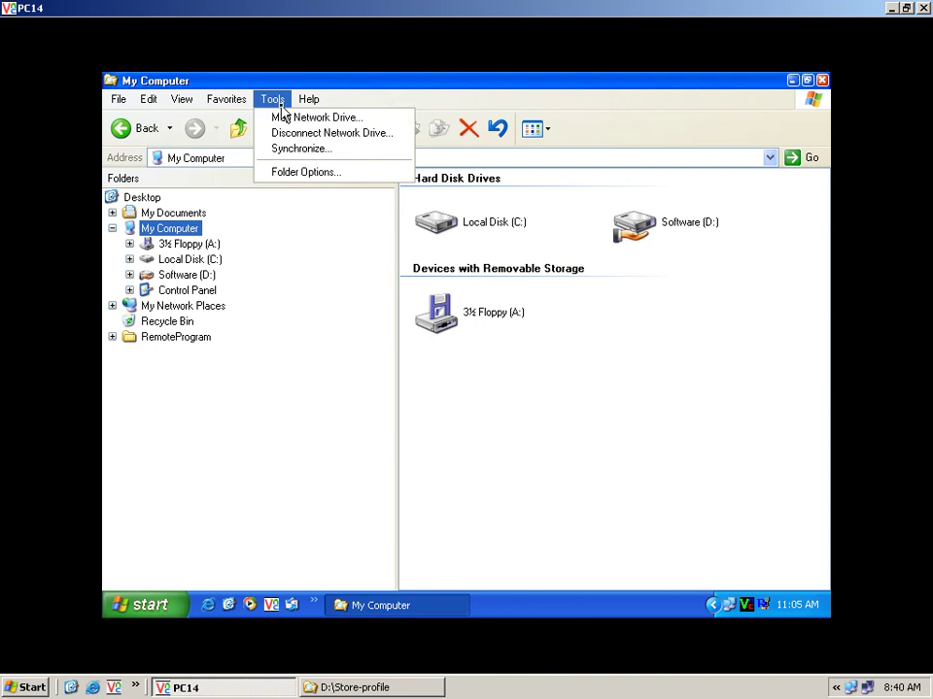
click(367, 121)
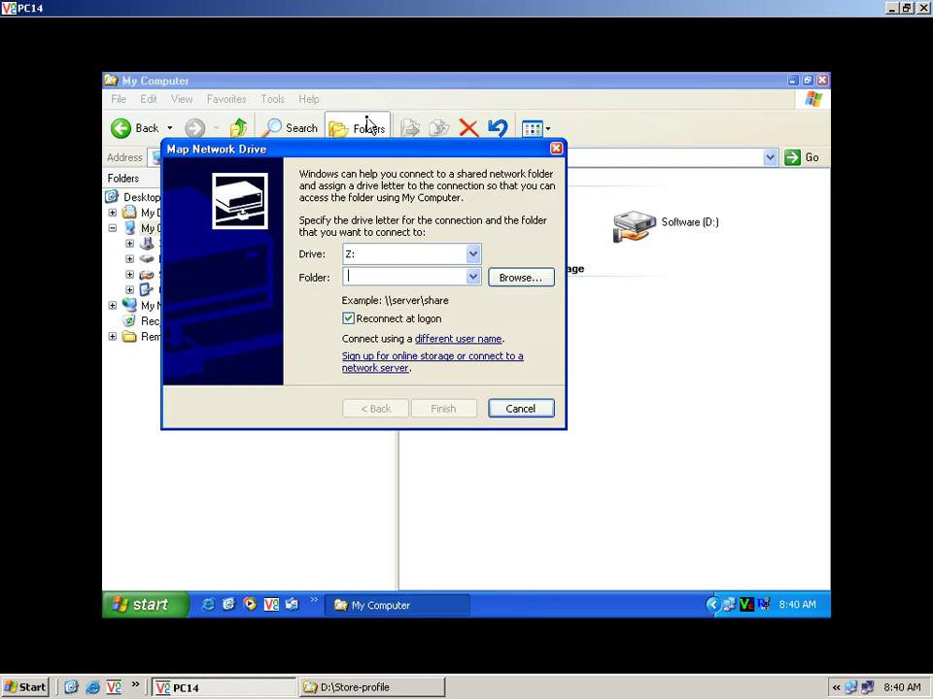
click(472, 255)
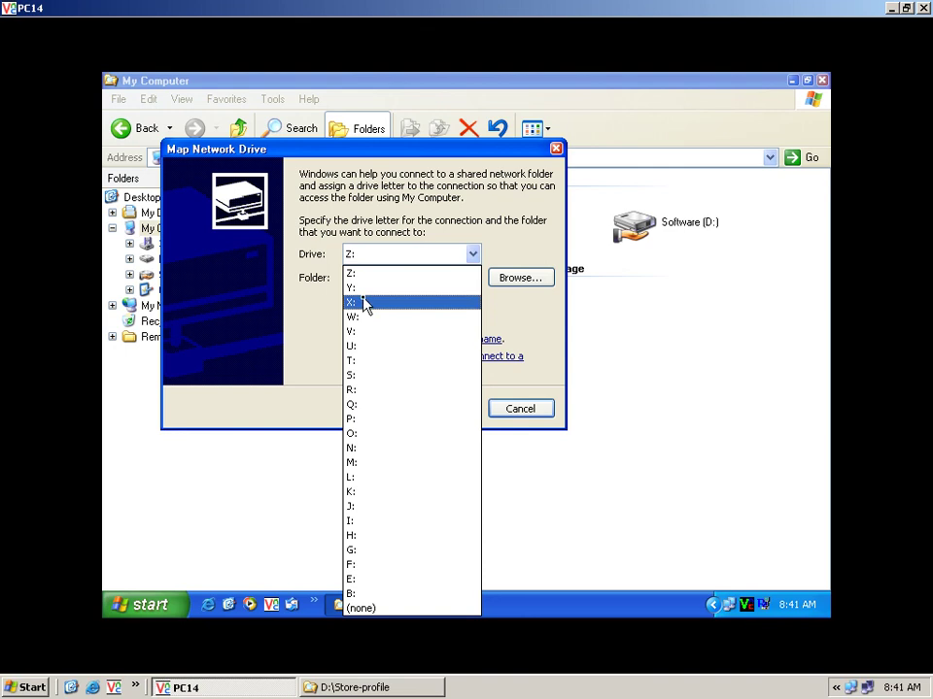
click(389, 463)
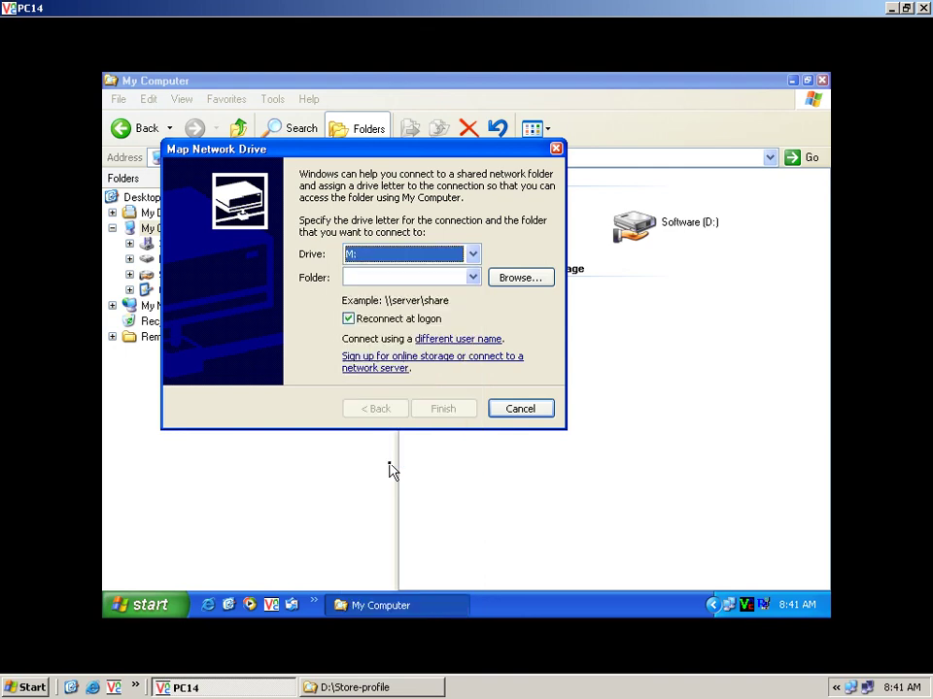
Start the Folder path with a backslash.
click(452, 277)
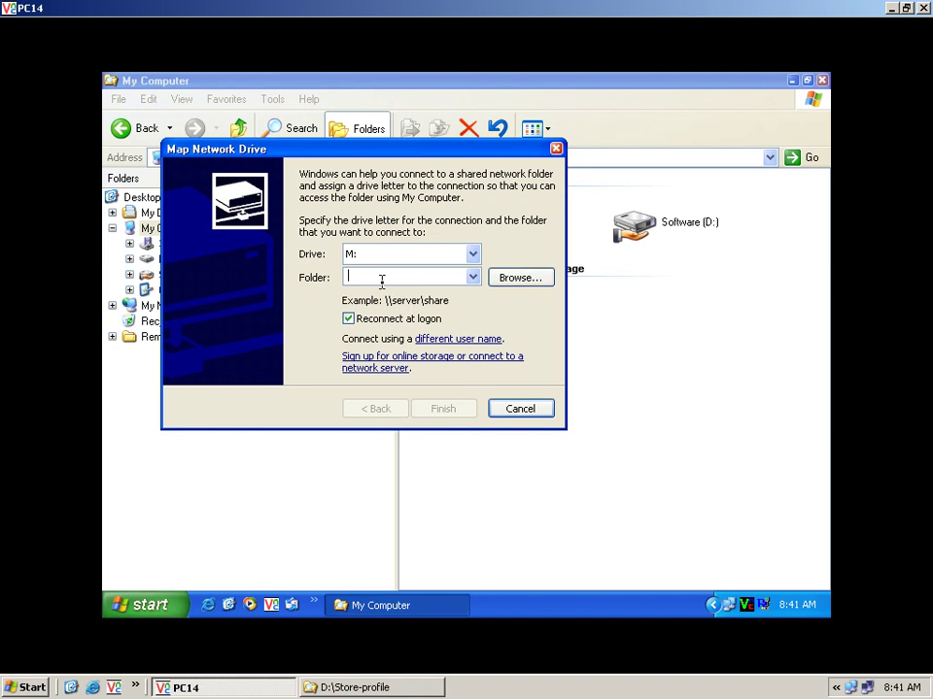
text(\\server)
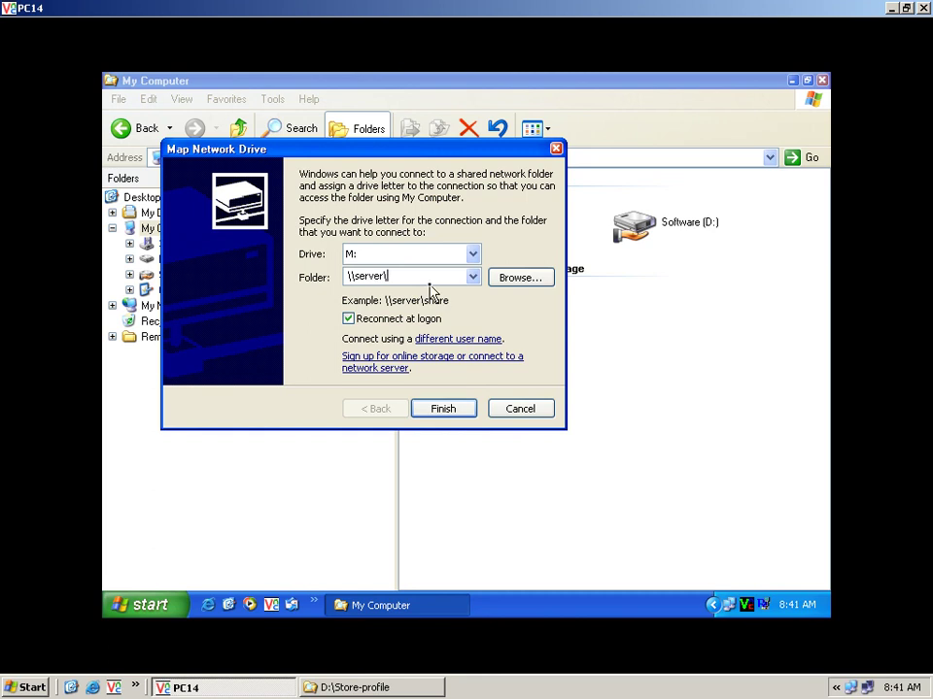
text(\)
key(BackSpace)
key(BackSpace)
key(BackSpace)
key(BackSpace)
key(BackSpace)
key(BackSpace)
key(BackSpace)
key(BackSpace)
key(BackSpace)
key(BackSpace)
key(BackSpace)
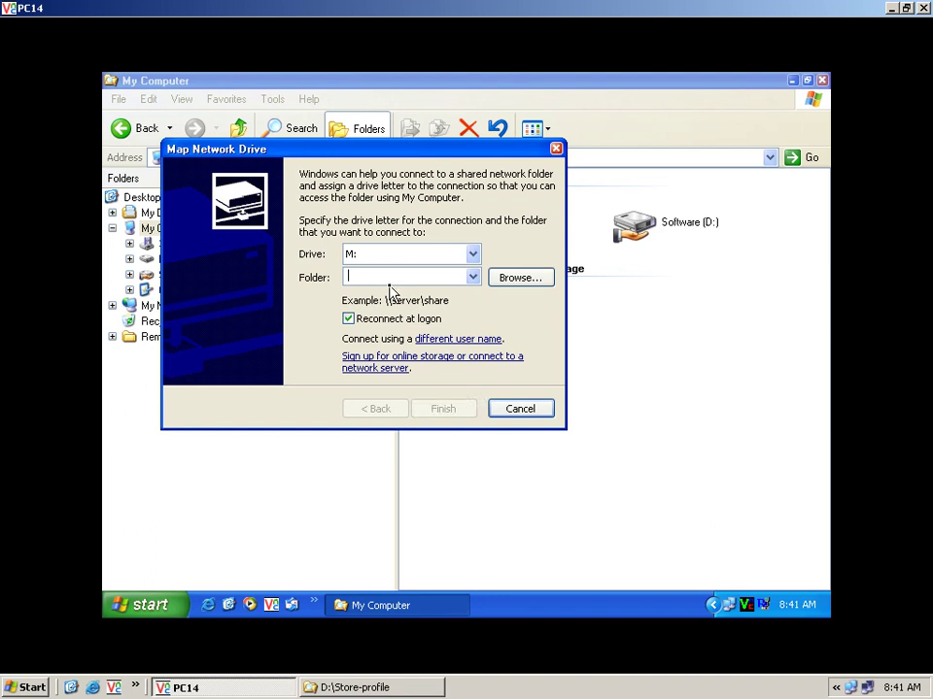
Browse the Rupp domain's Pdc computer for shares, then cancel the browse.
click(529, 282)
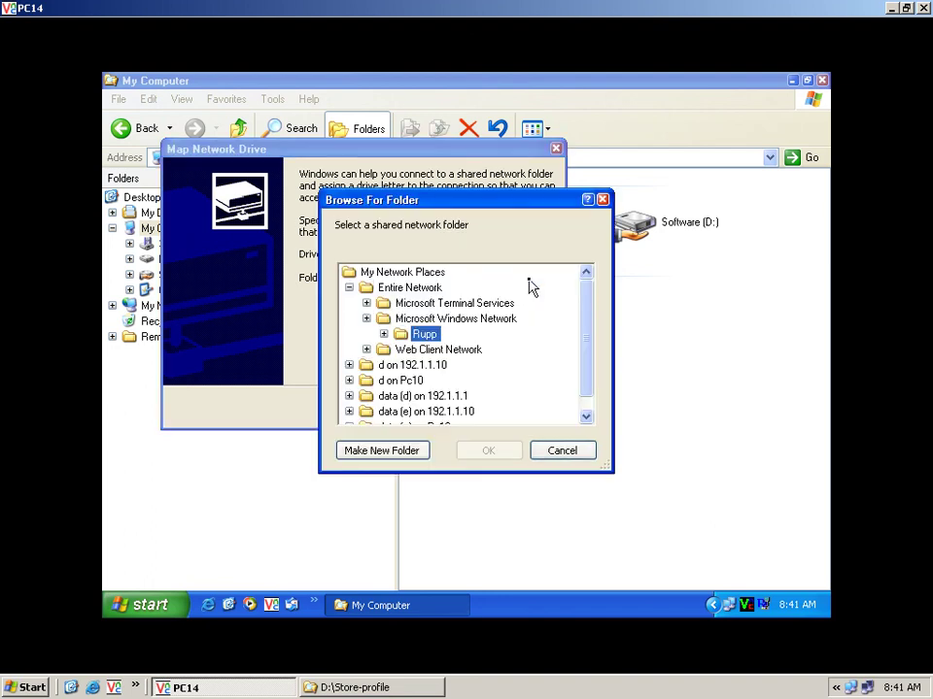
click(384, 334)
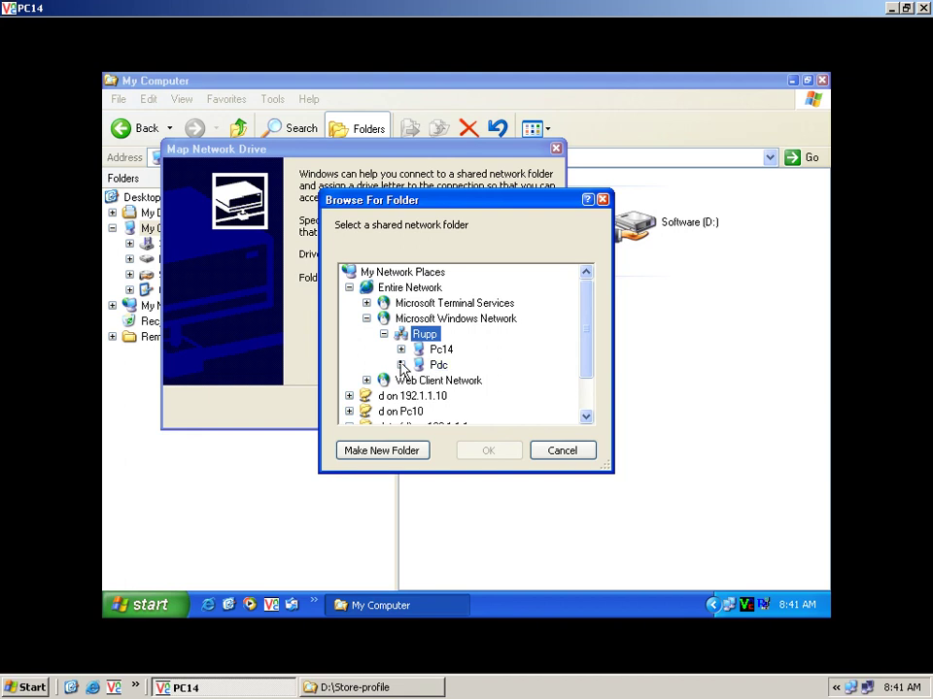
click(401, 365)
click(427, 367)
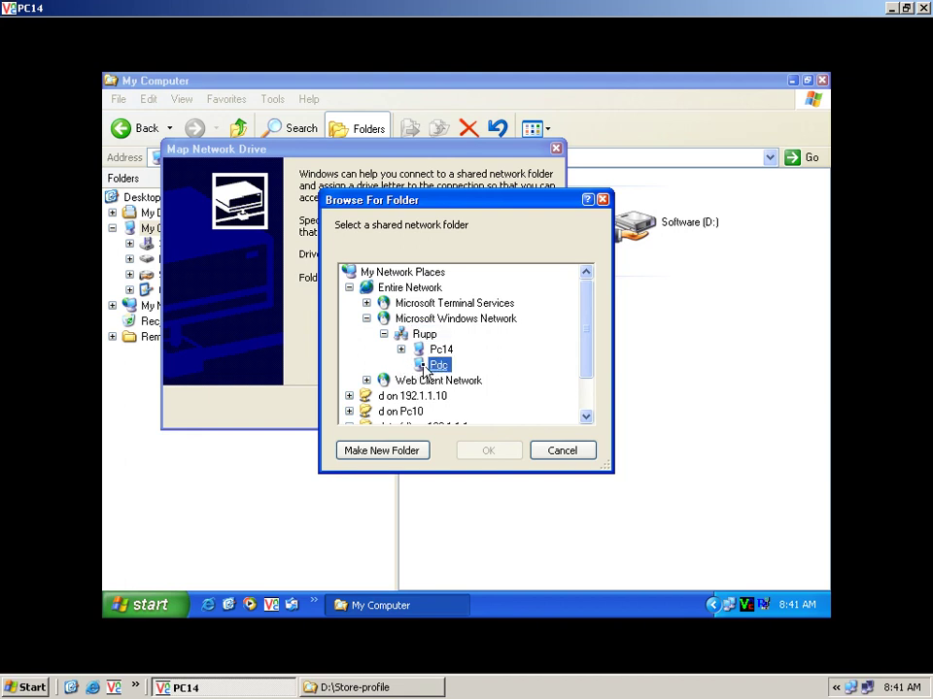
click(384, 334)
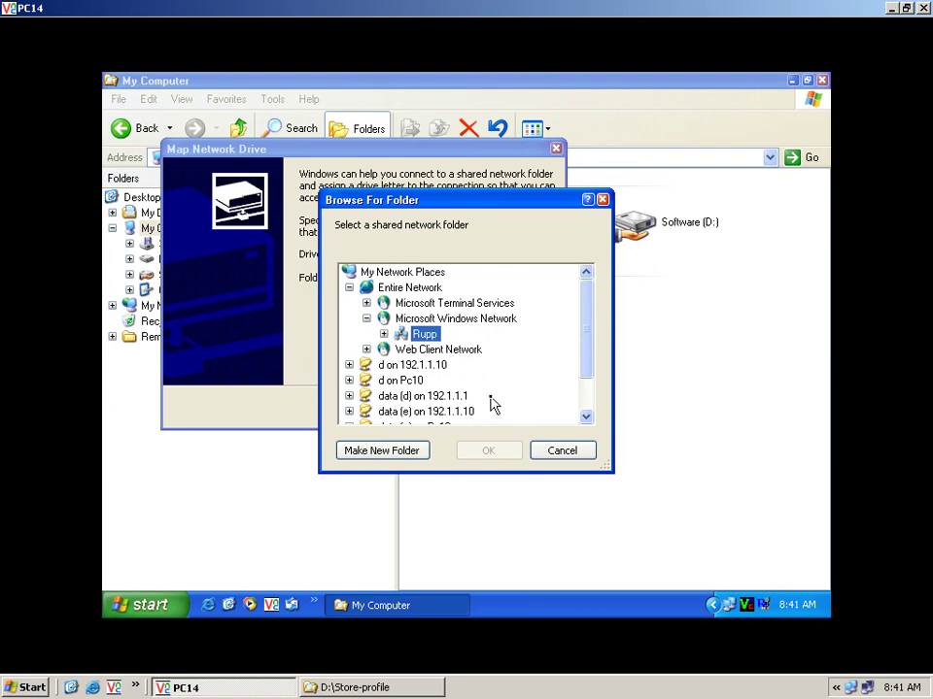
click(552, 452)
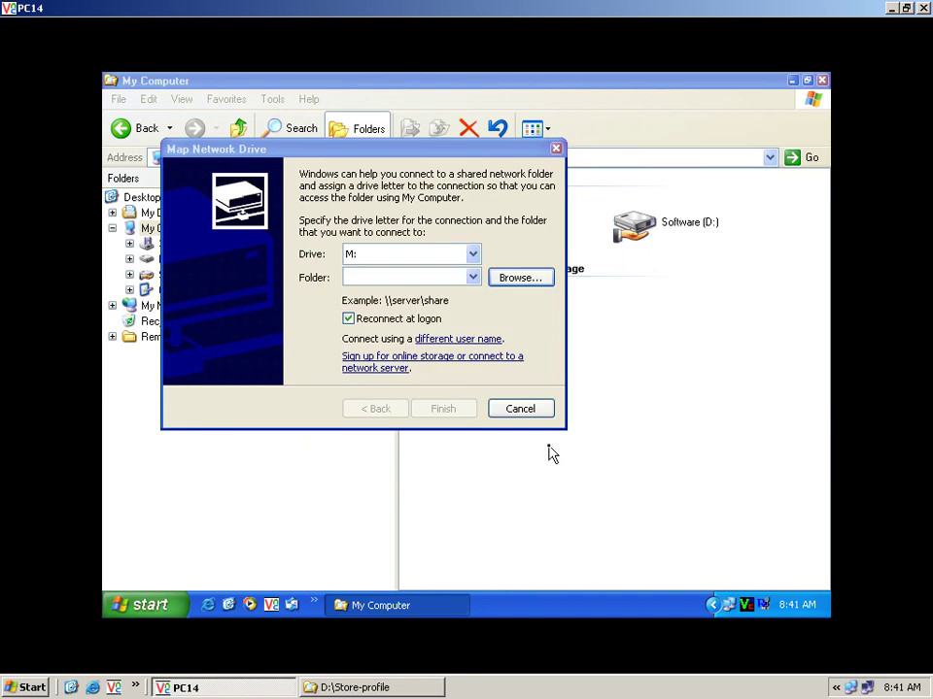
Enter \\pdc\long as the folder and finish the mapping.
click(387, 279)
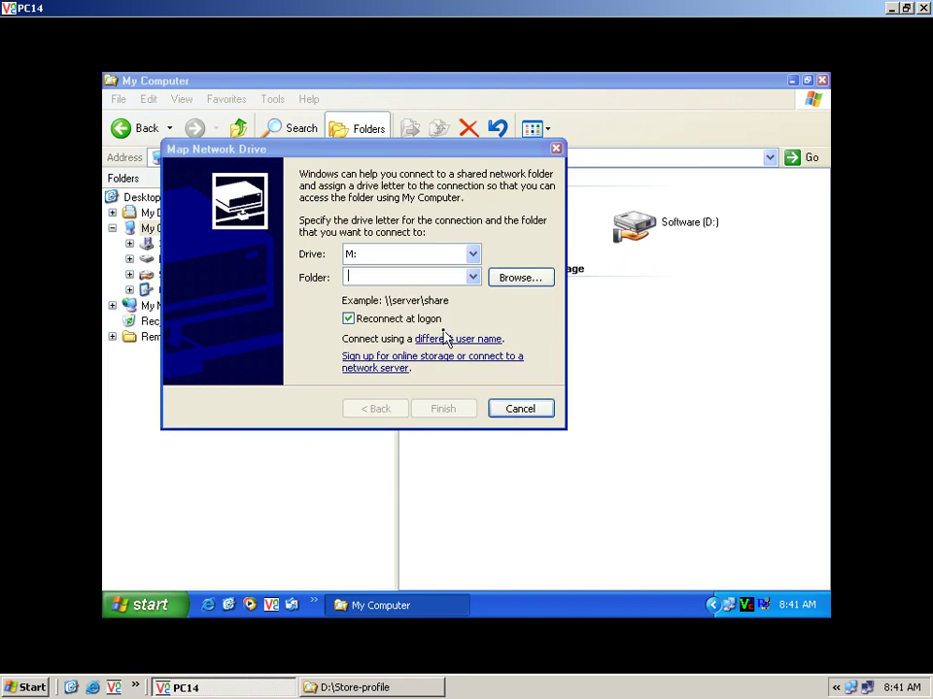
text(\\)
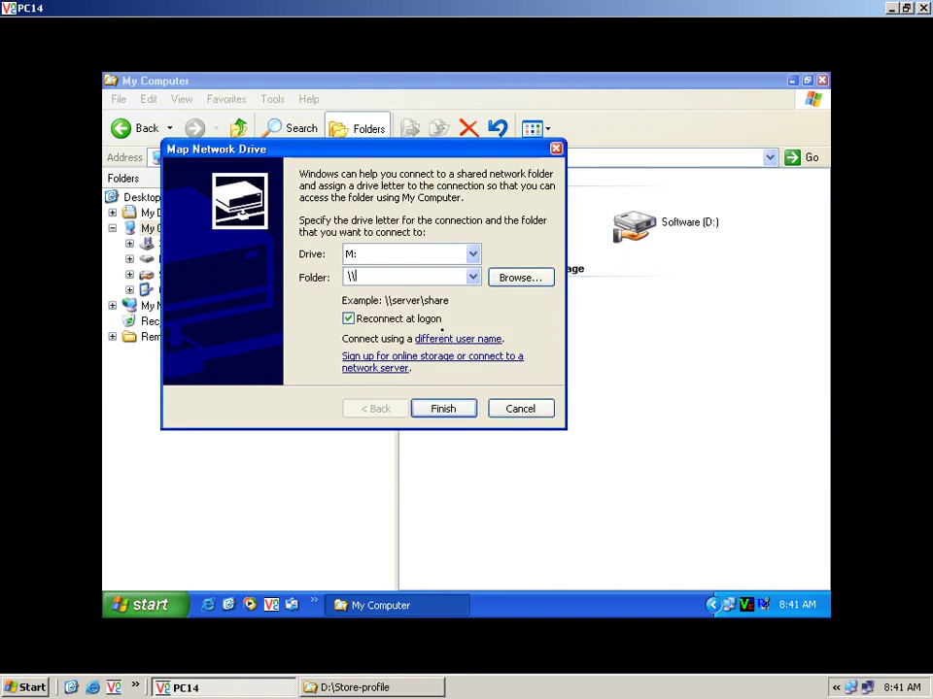
text(pdc\long)
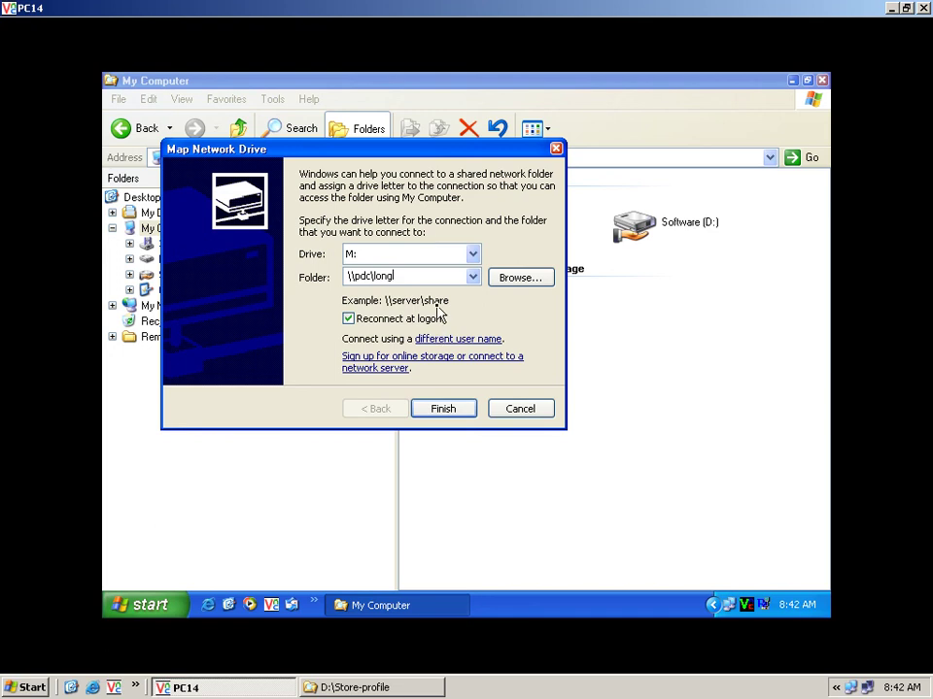
click(453, 413)
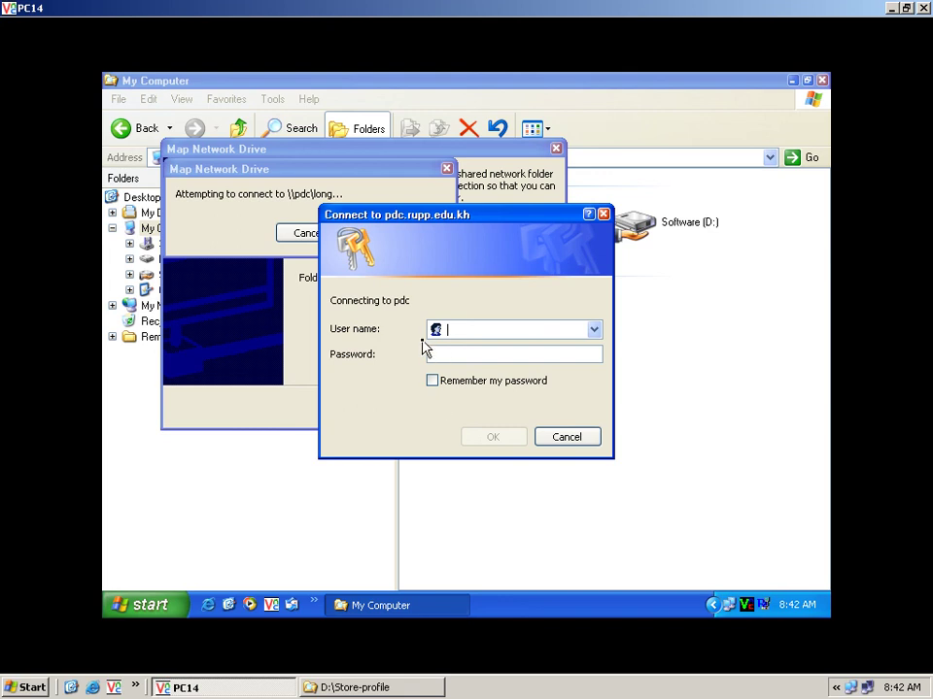
Submit a first set of credentials in the Connect to pdc prompt.
text(Administrator)
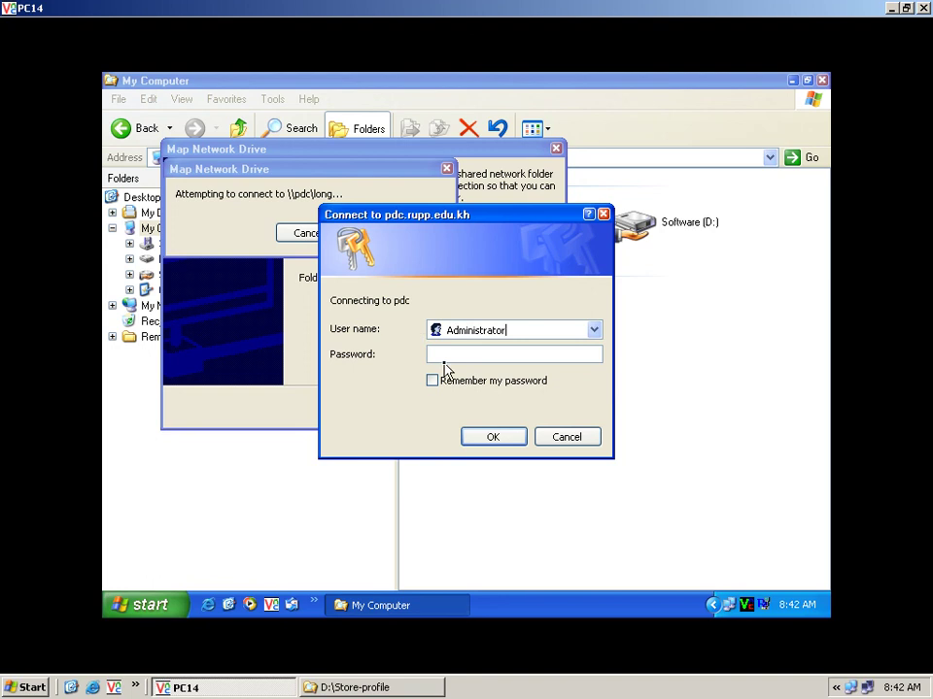
click(444, 353)
text(•)
click(495, 440)
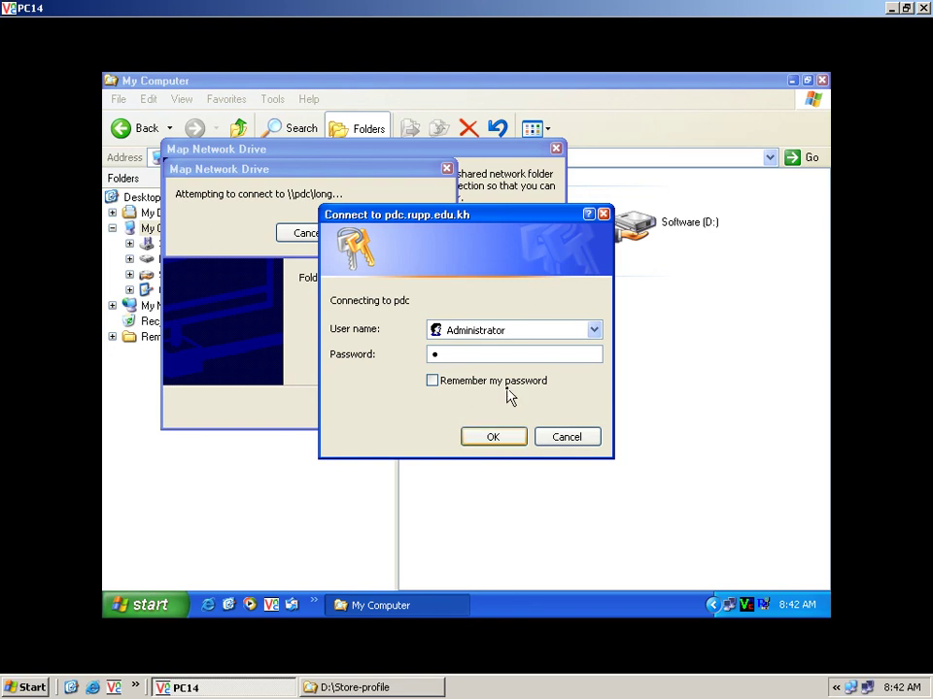
Replace the user name with the share owner's account and confirm to open M:\.
click(513, 330)
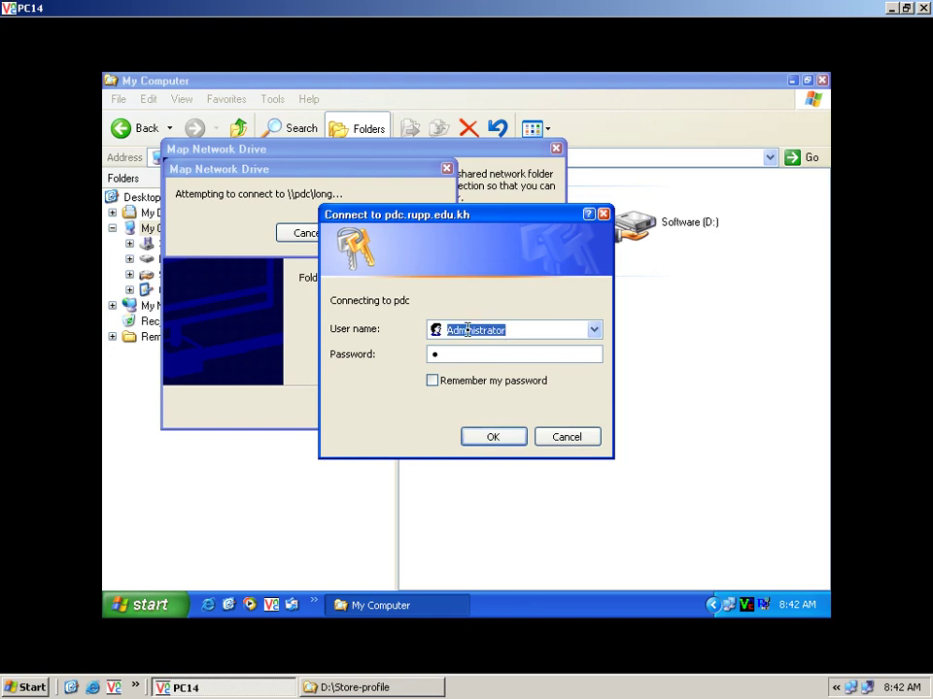
text(lo••)
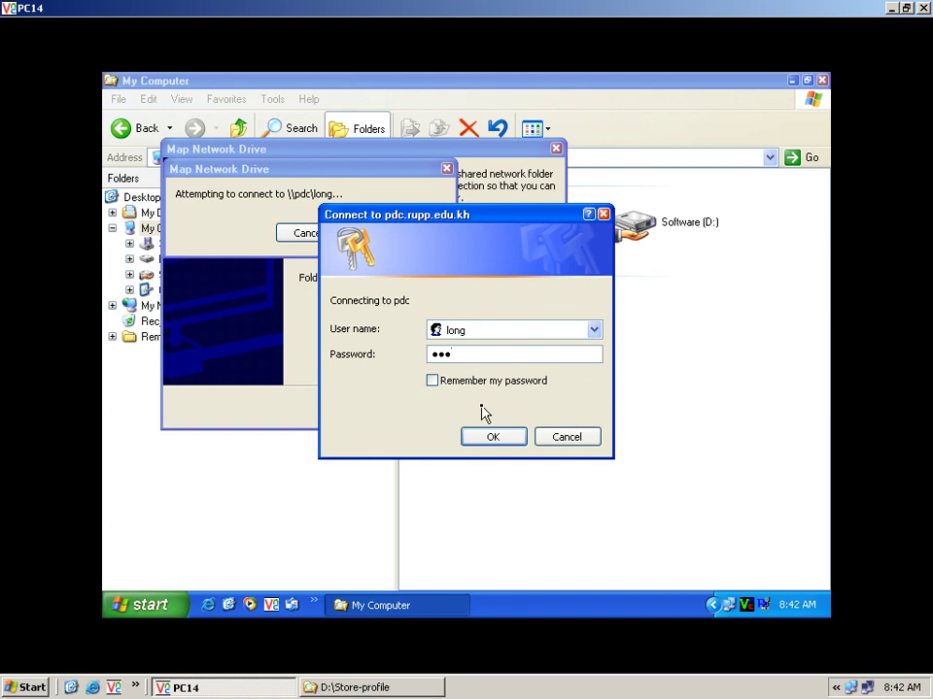
click(503, 443)
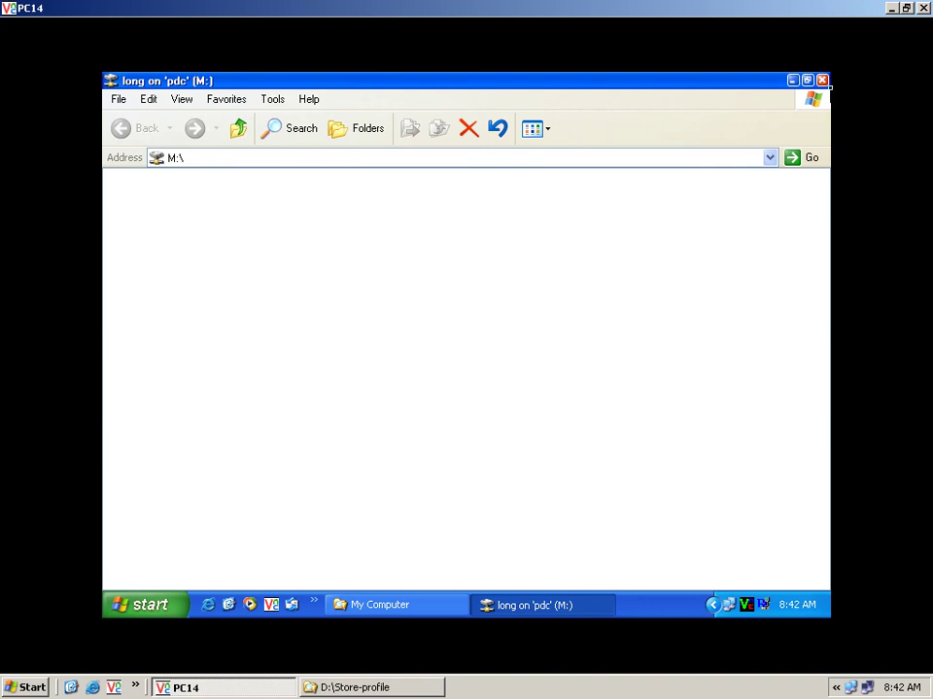
Reopen drive M: from My Computer and create a new folder there.
click(821, 80)
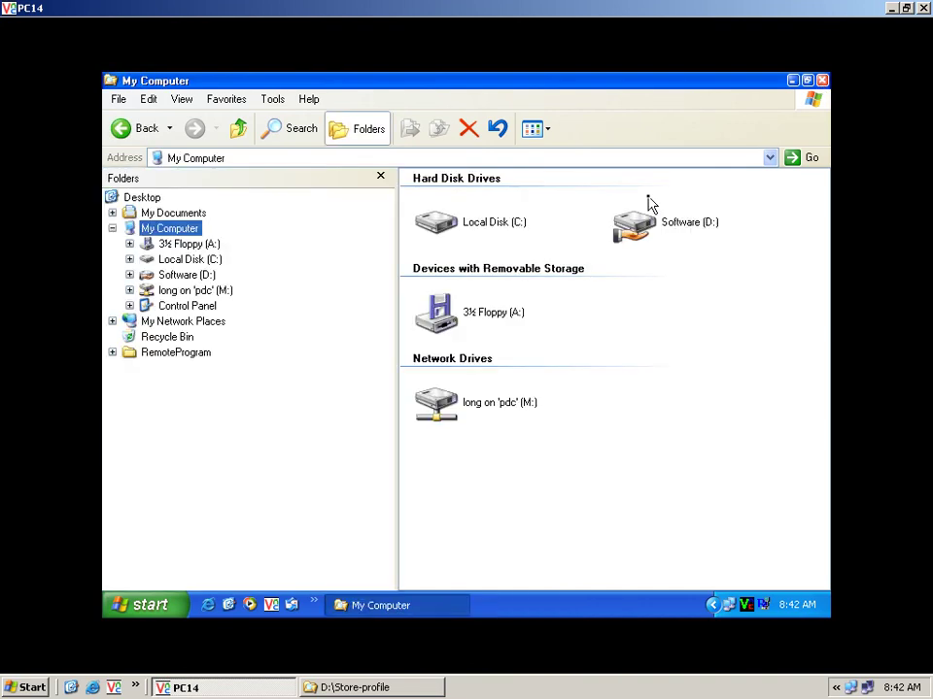
mouse_move(523, 412)
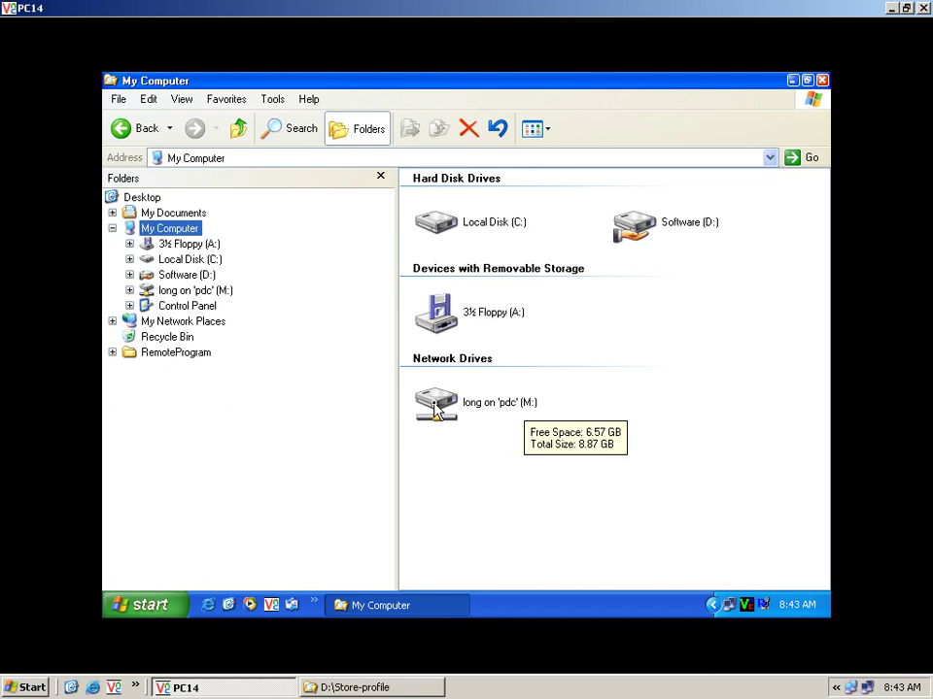
double_click(434, 408)
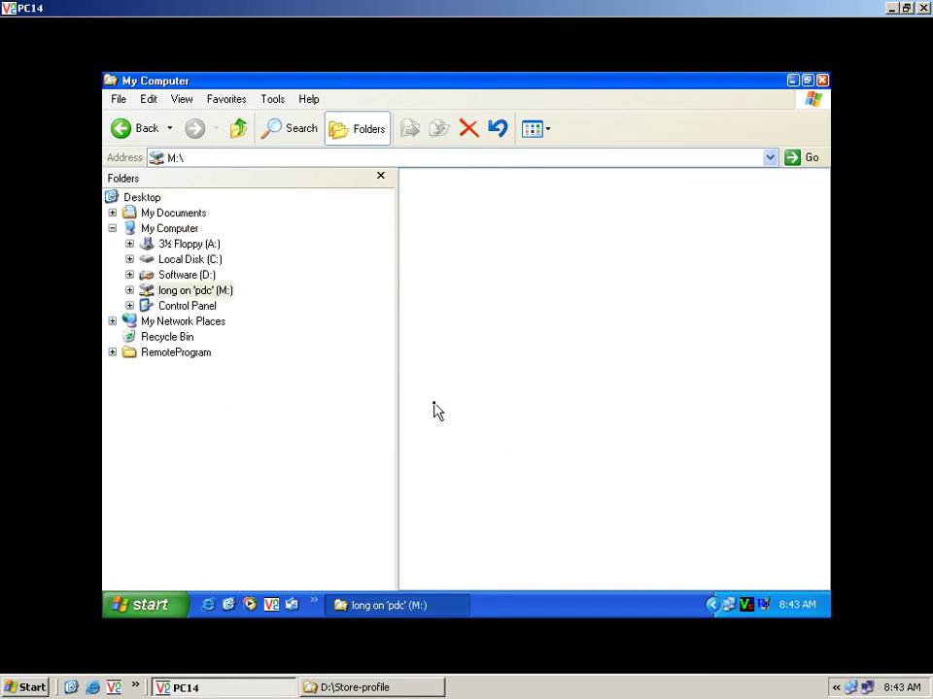
right_click(495, 291)
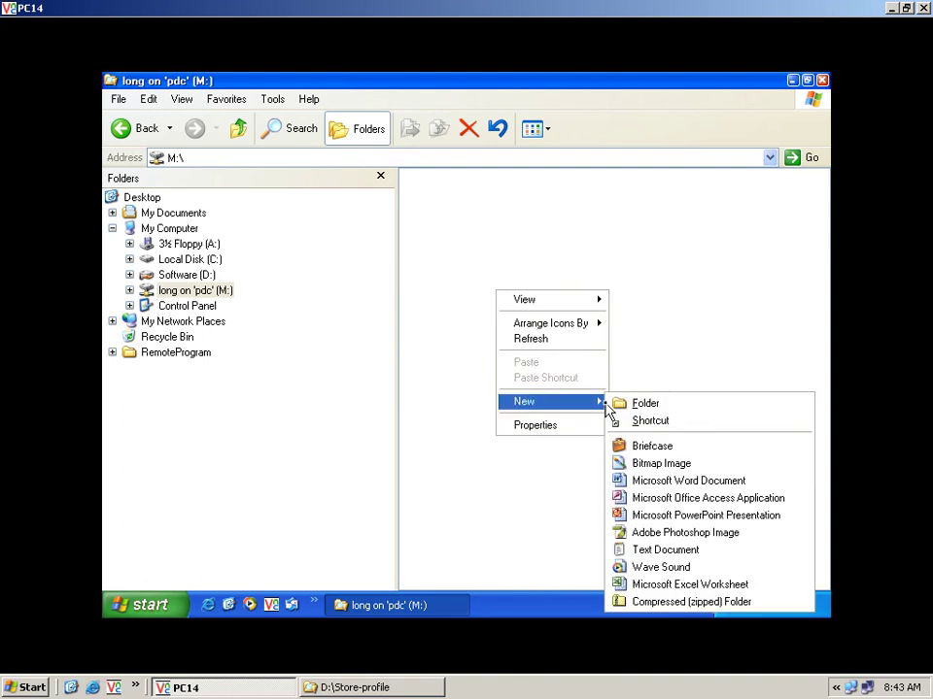
click(629, 409)
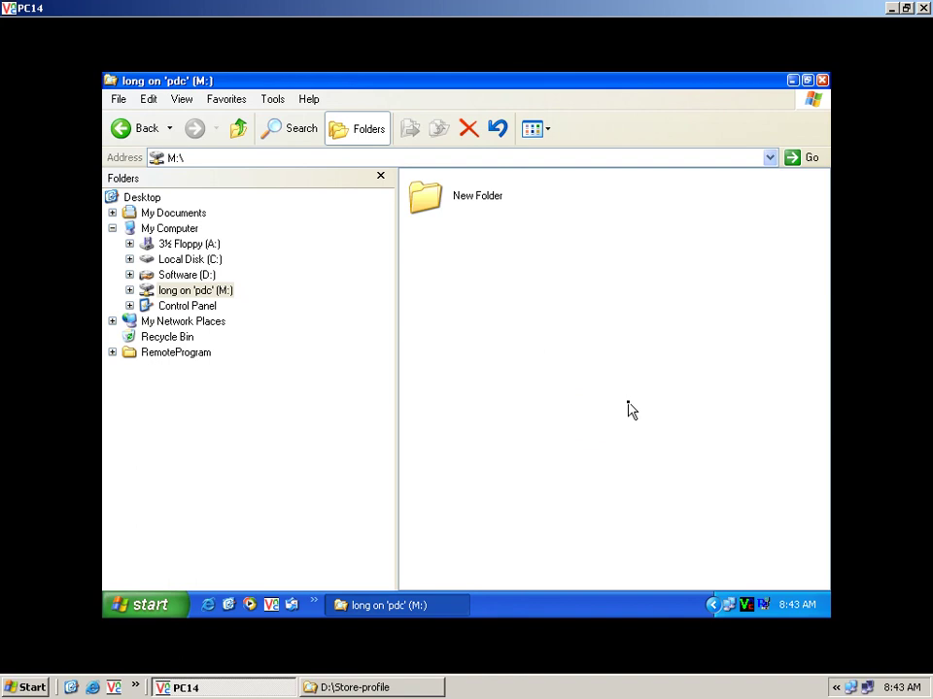
Rename the new folder to 'Data long'.
click(483, 204)
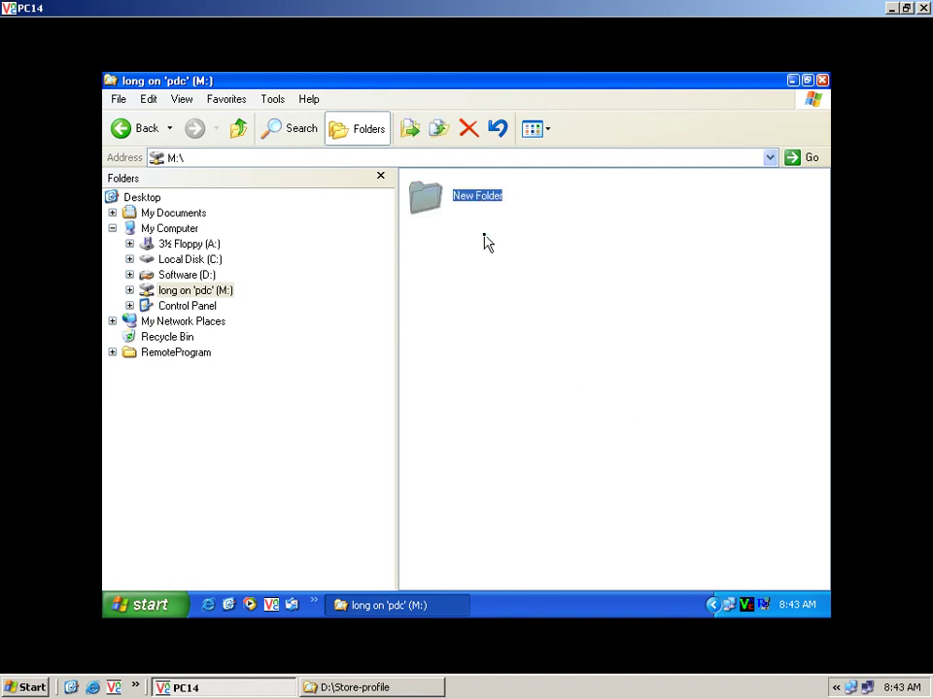
right_click(487, 199)
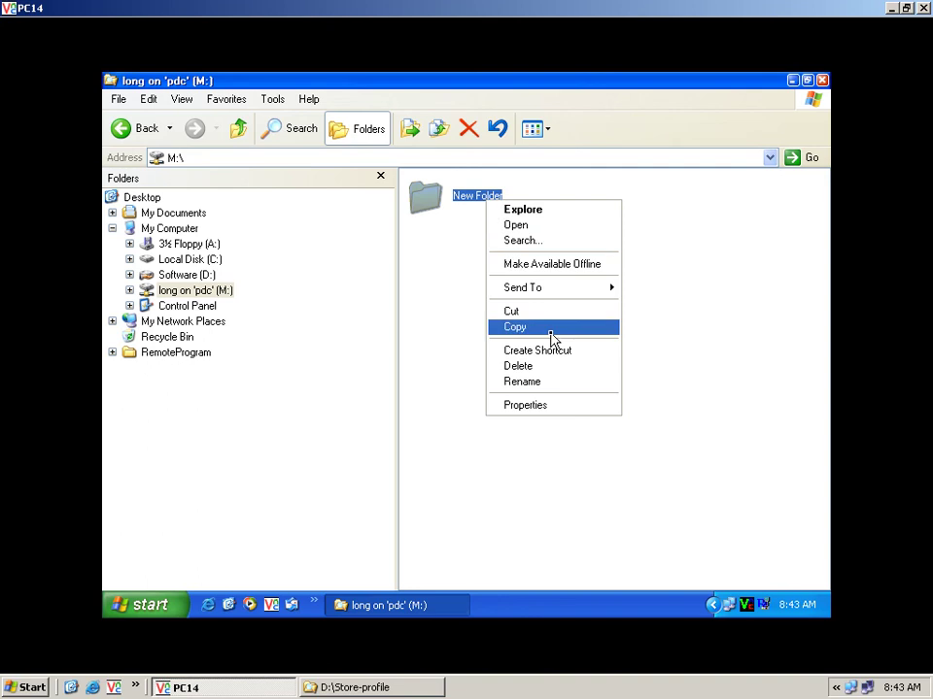
click(560, 382)
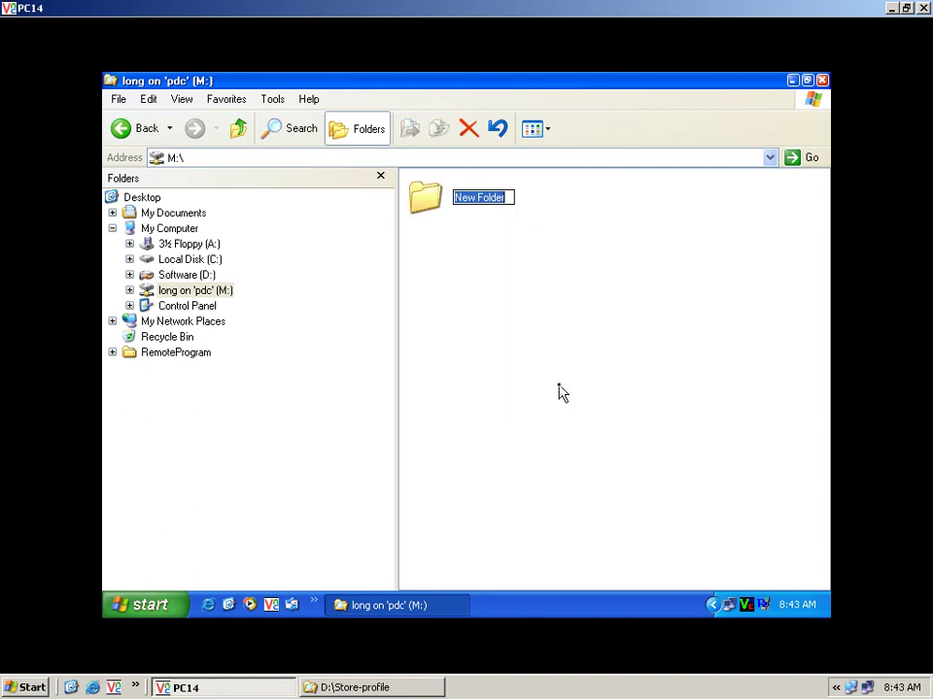
text(Mr)
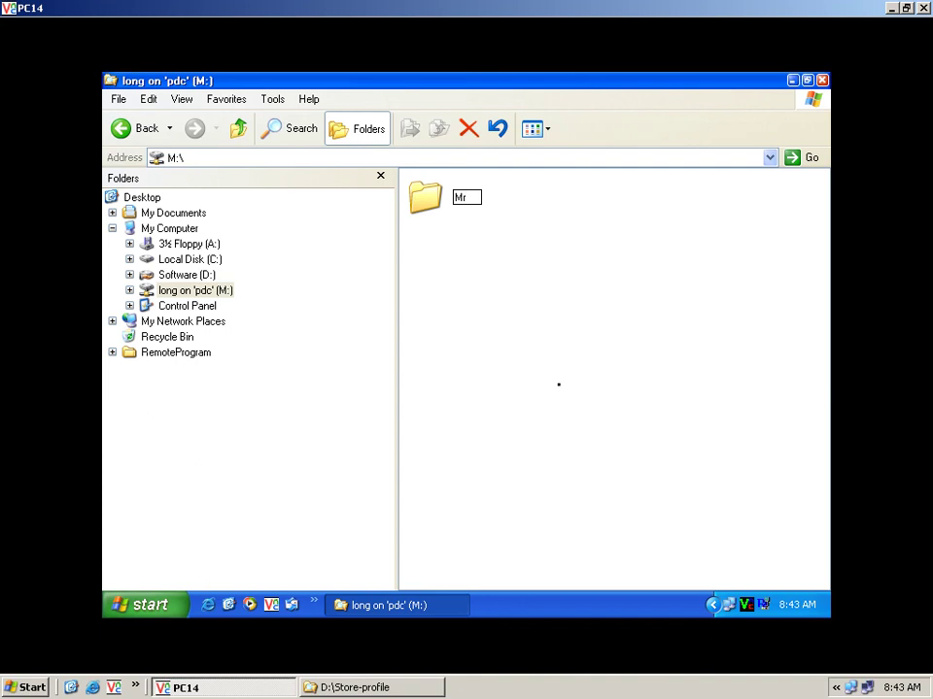
key(BackSpace)
key(BackSpace)
text(Data long)
click(551, 331)
Open the Long folder inside D:\Store-profile on the server.
click(402, 686)
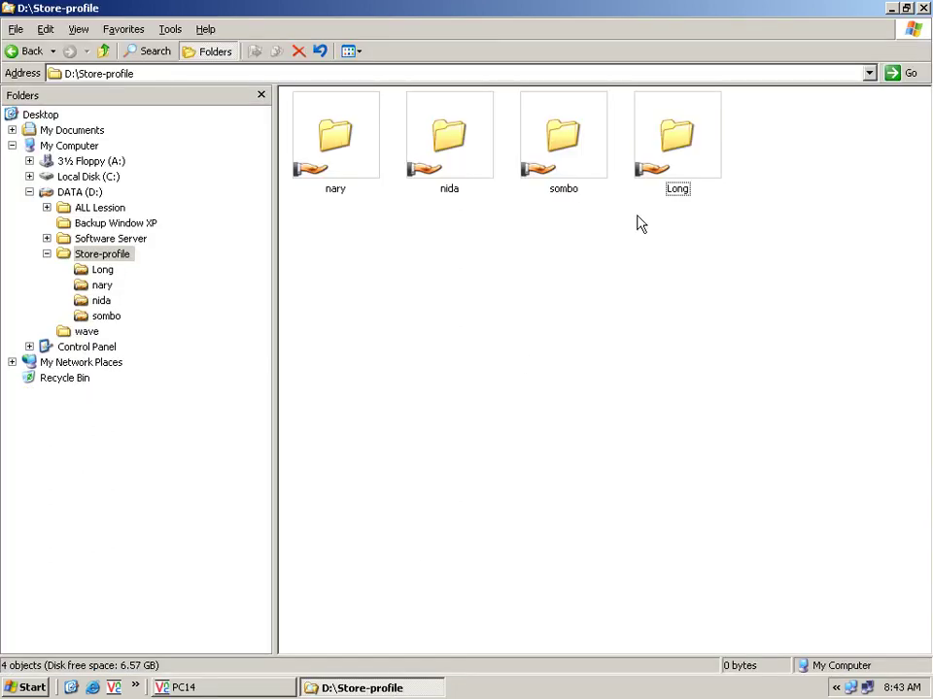
click(683, 177)
double_click(684, 176)
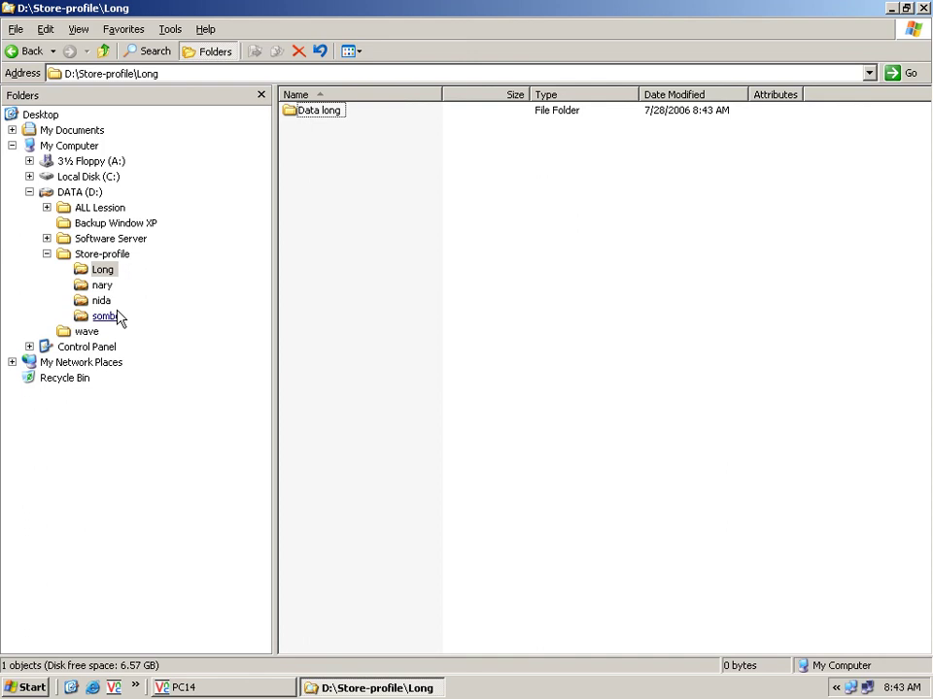
click(103, 271)
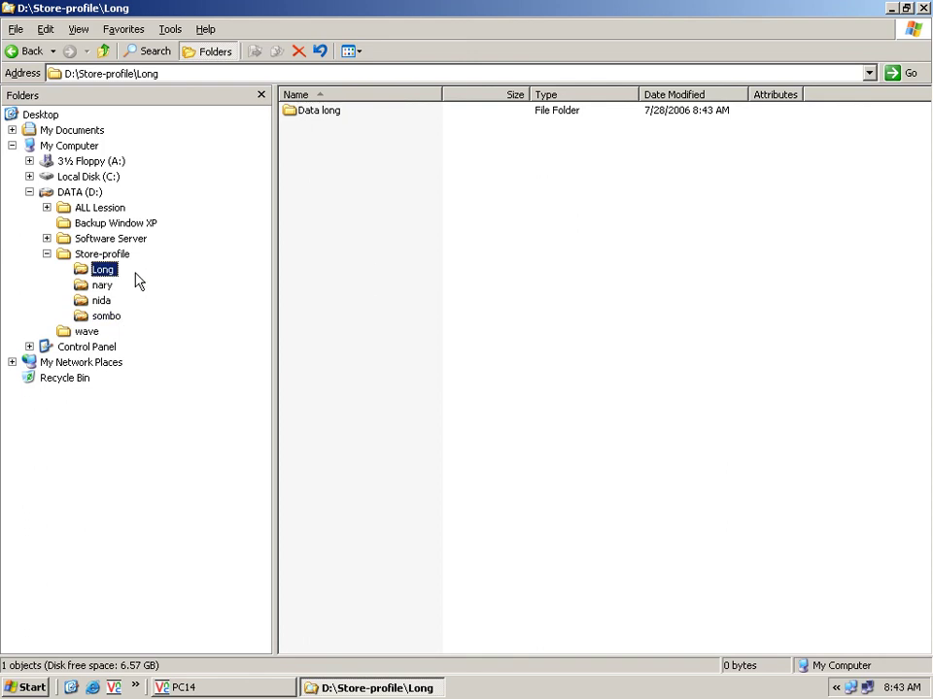
Create a new folder named 'server send to you' in the Long folder.
right_click(361, 264)
mouse_move(457, 418)
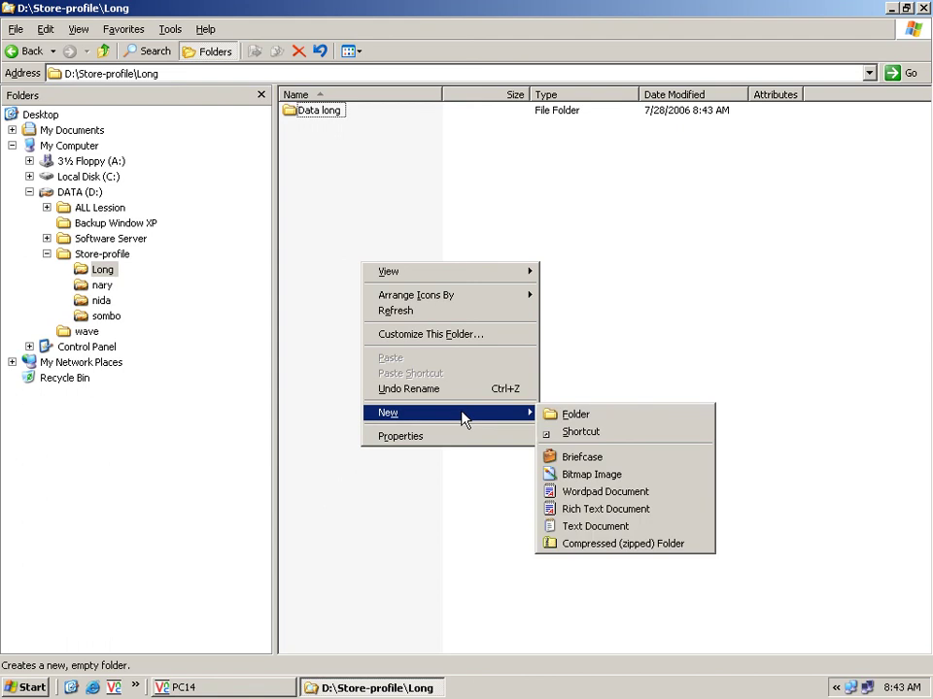
click(595, 416)
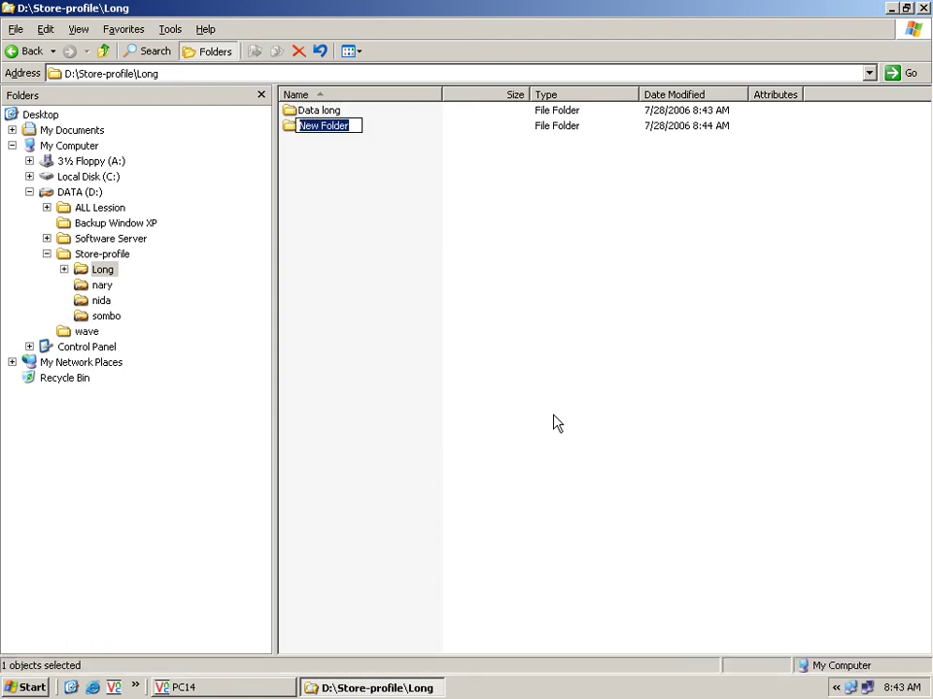
text(server)
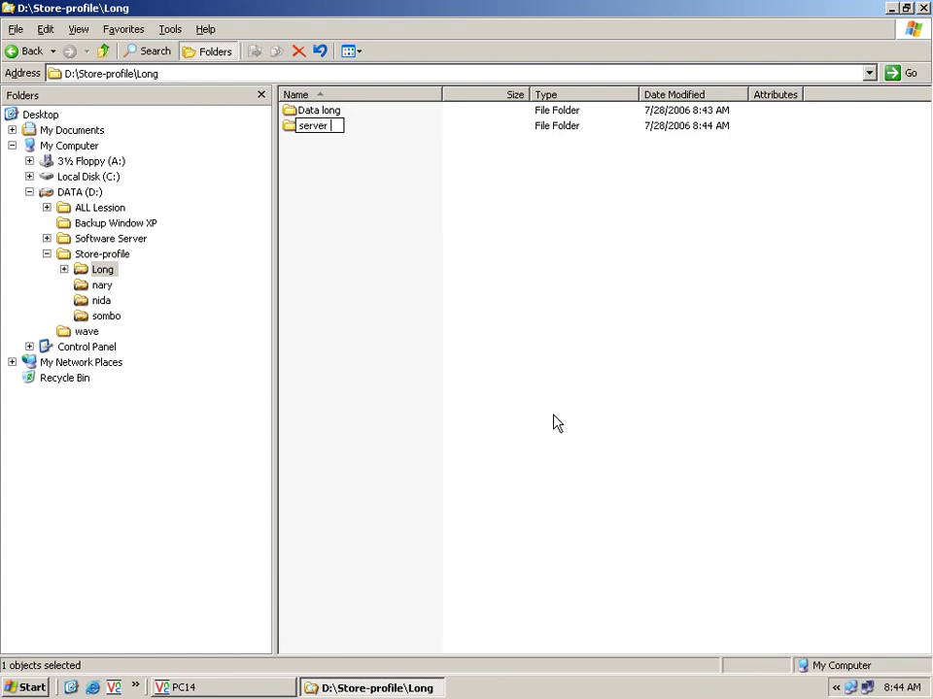
text( se)
text(nd to yio)
key(BackSpace)
key(BackSpace)
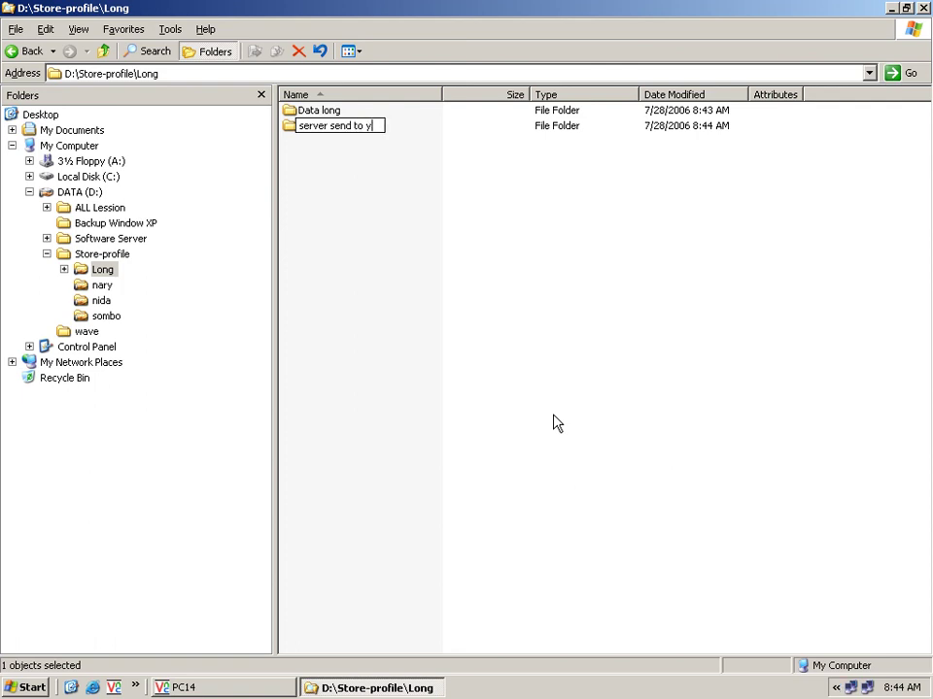
text(ou)
click(404, 306)
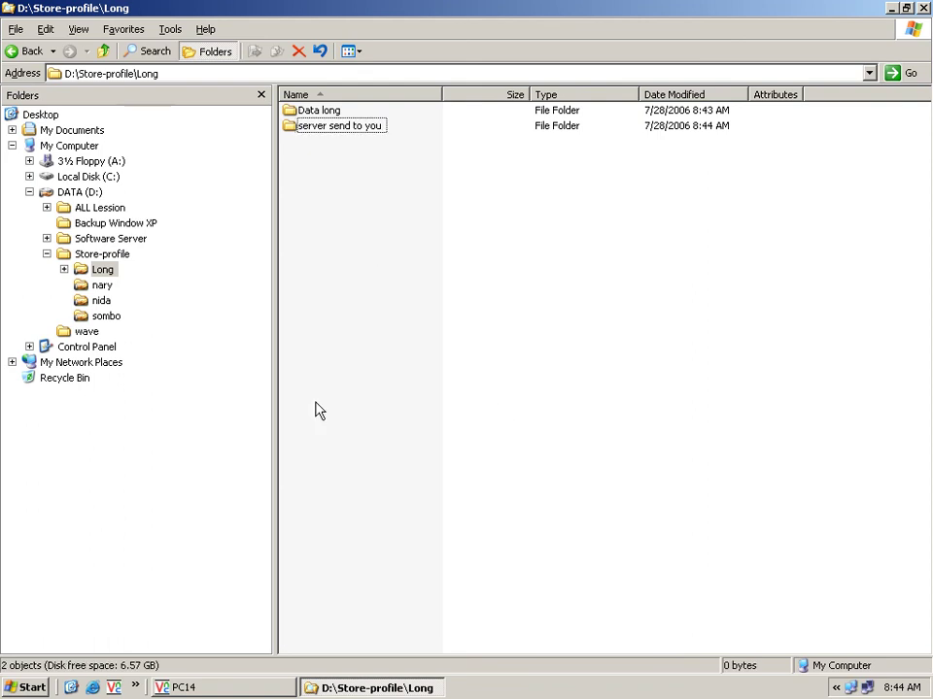
click(271, 688)
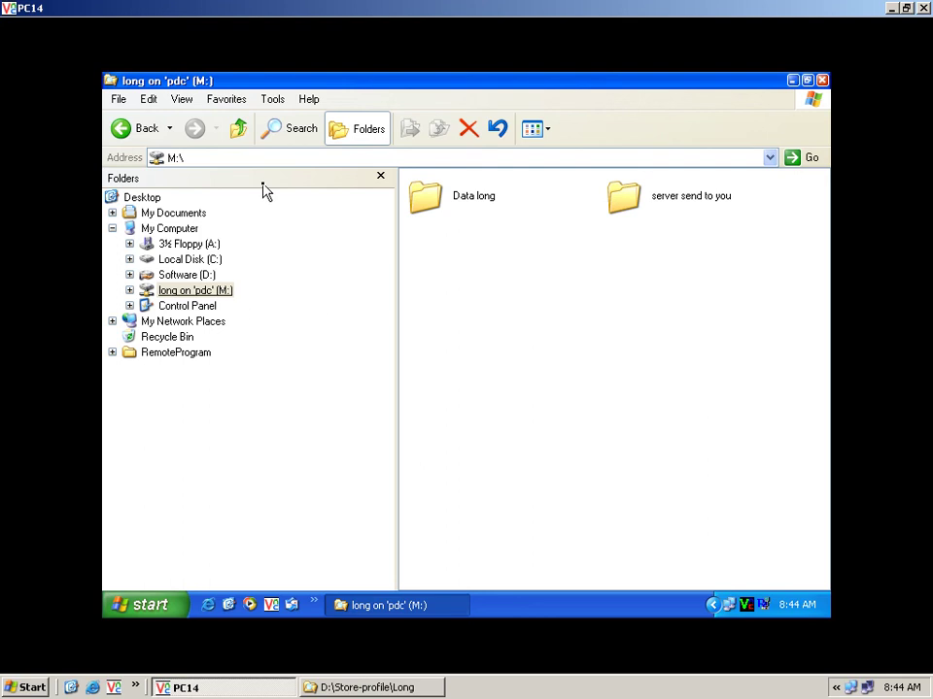
Disconnect the M: drive mapped to \\pdc\long, confirming despite open files.
click(280, 103)
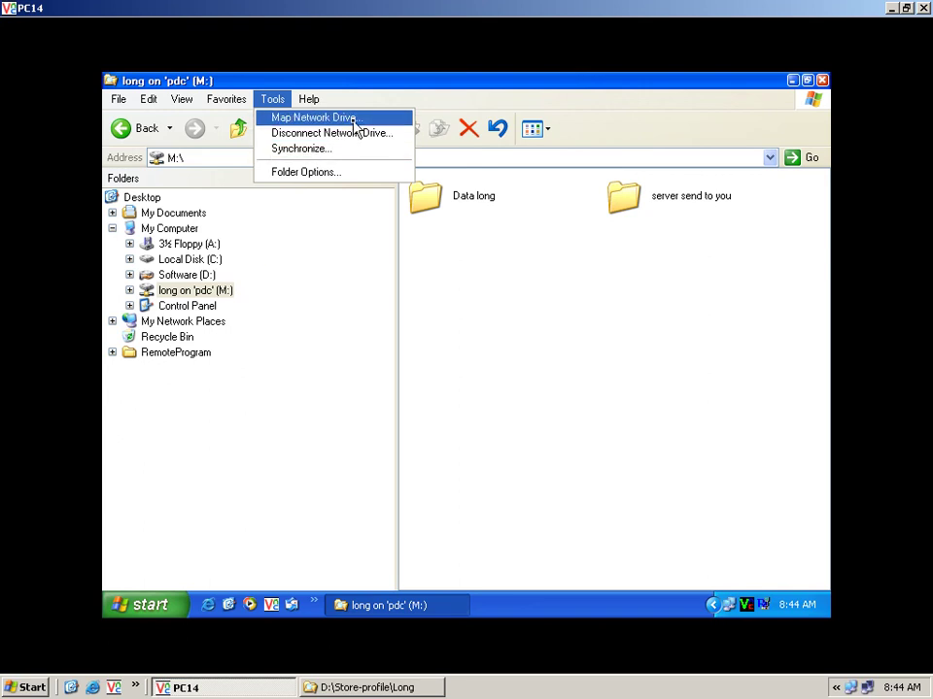
click(510, 271)
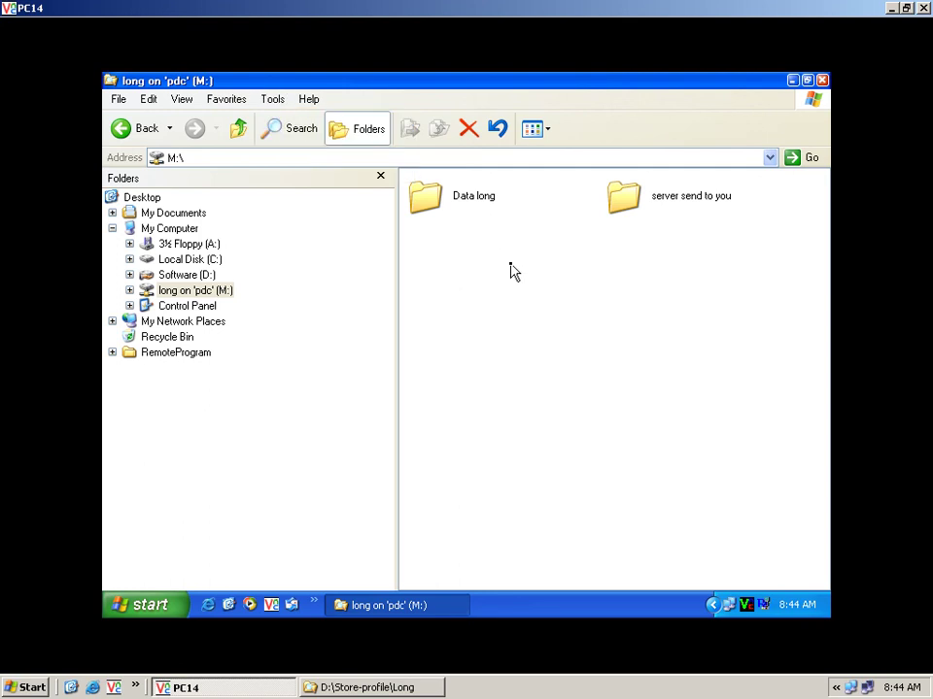
click(266, 297)
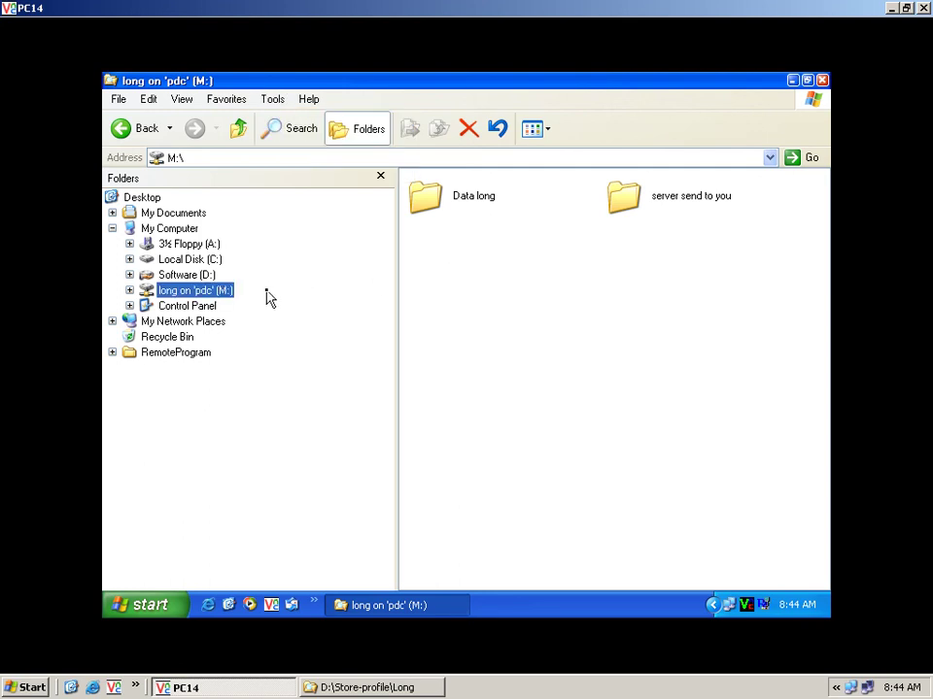
right_click(230, 292)
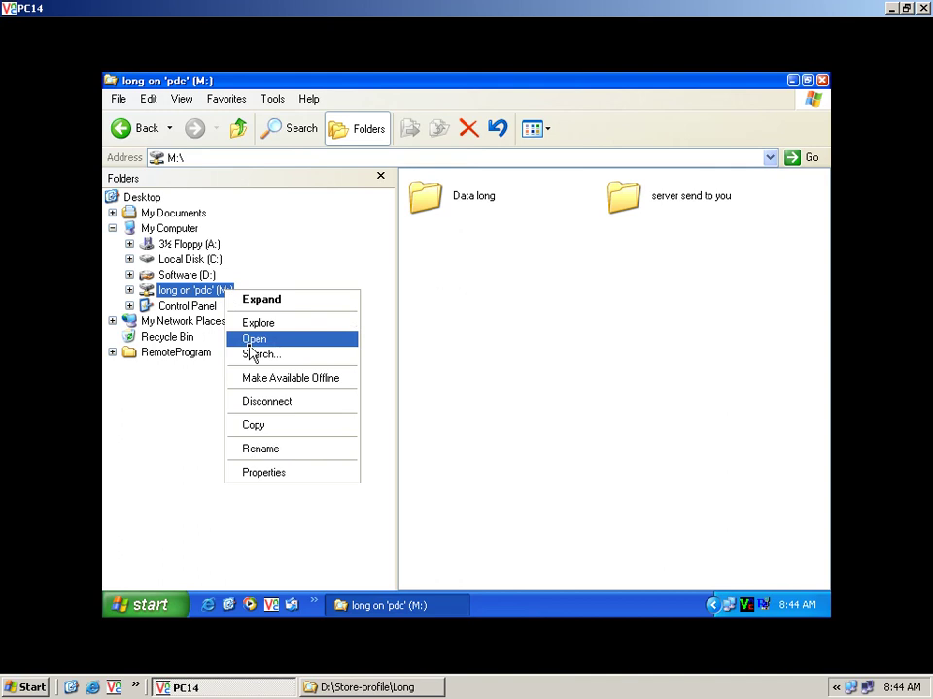
click(304, 402)
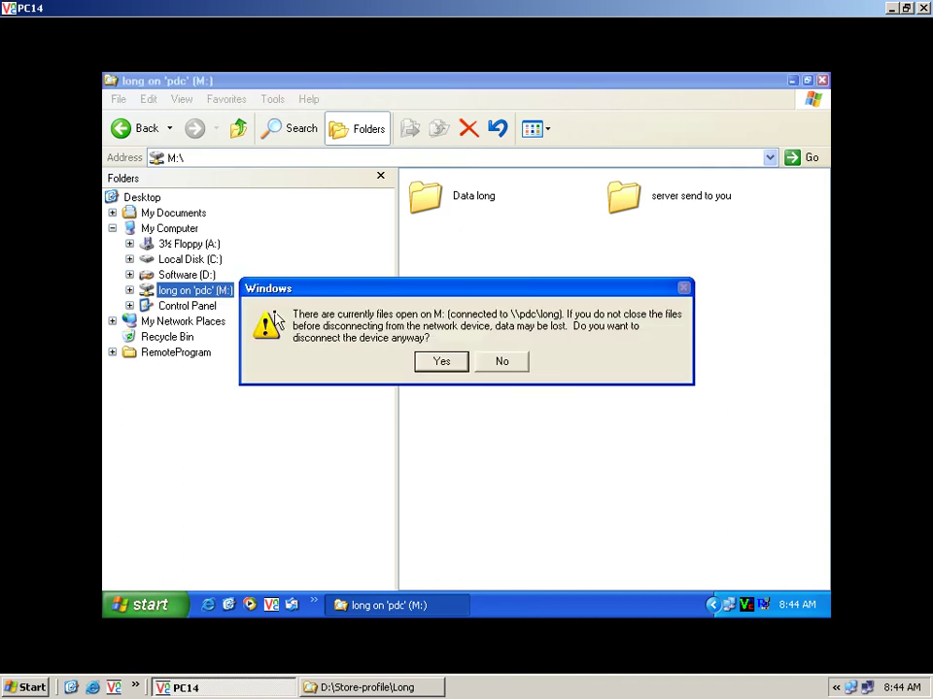
click(426, 367)
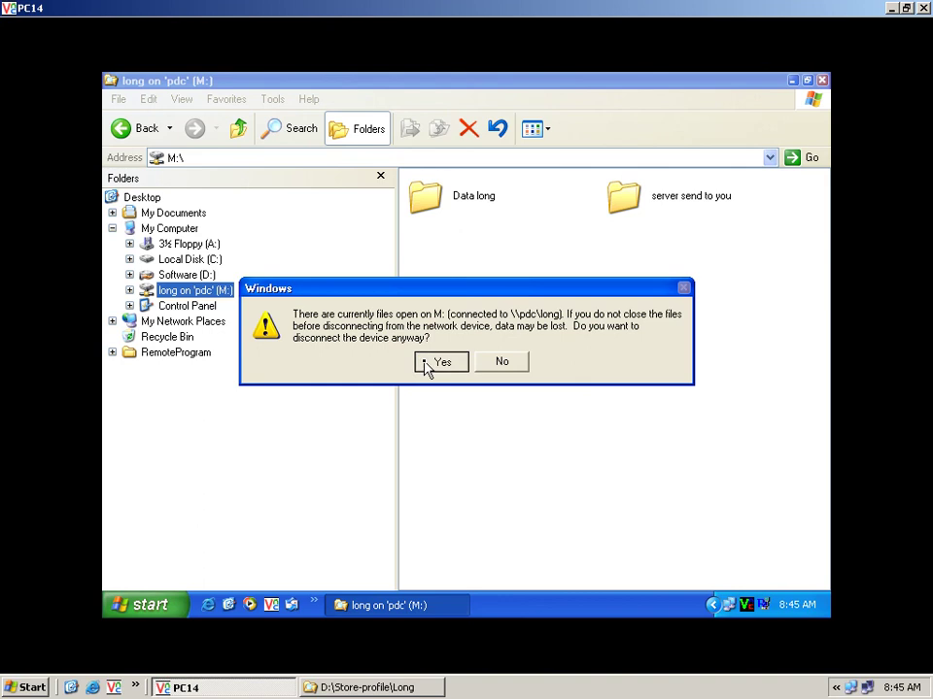